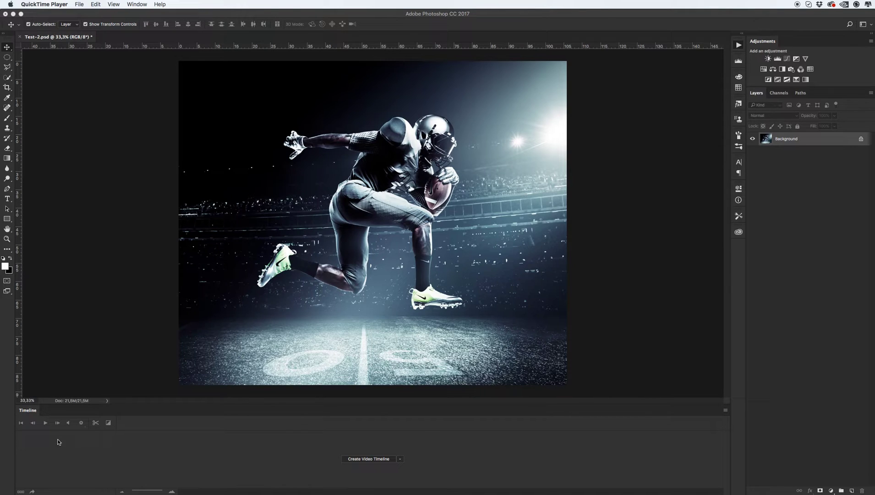
# Open the preview folder in Finder and Quick Look the Test-2.gif shockwave example
pyautogui.press('super+Tab')
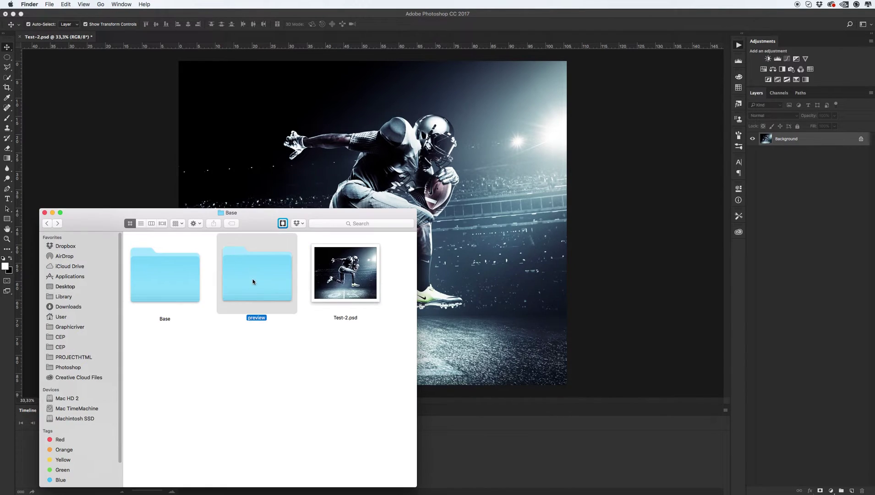
pyautogui.doubleClick(252, 278)
pyautogui.click(198, 277)
pyautogui.press('space')
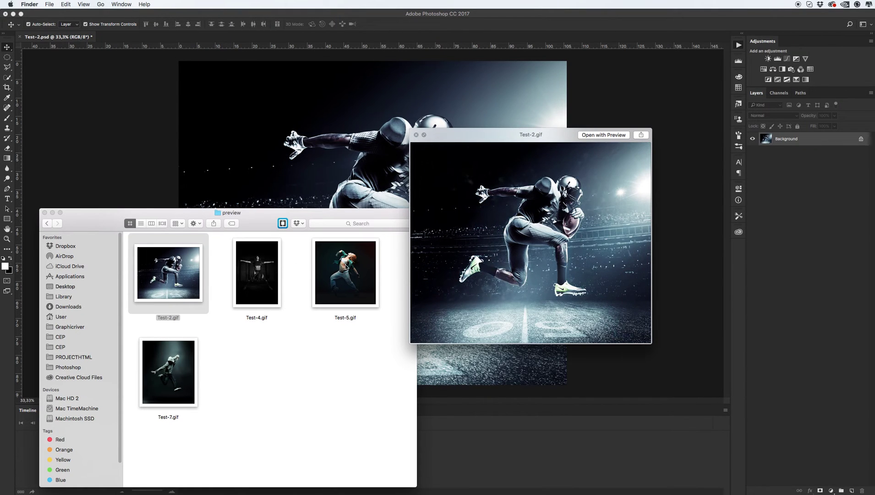
# Preview the Test-5, Test-4 and Test-7 GIFs, then return to Base and Photoshop
pyautogui.press('Right')
pyautogui.press('Right')
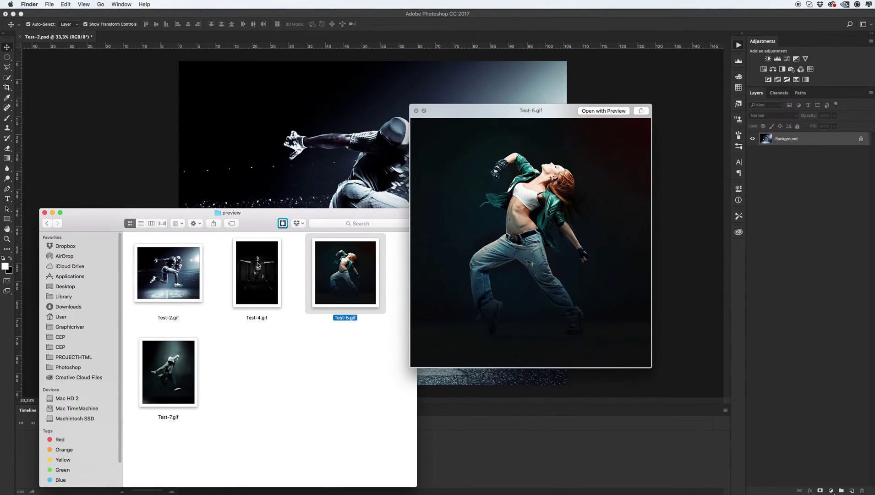
pyautogui.press('Left')
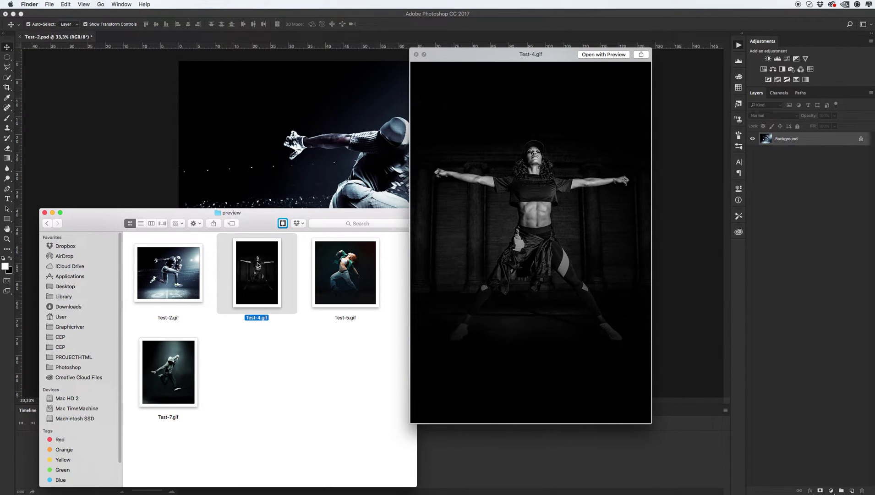
pyautogui.click(169, 369)
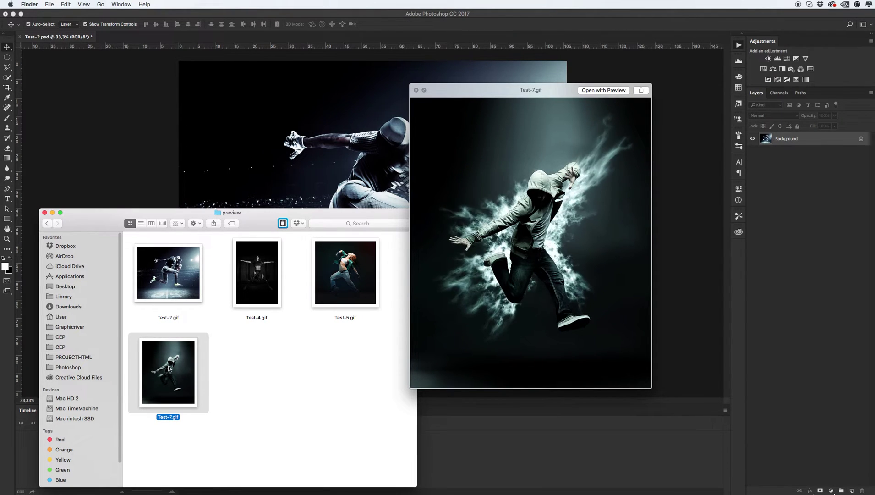
pyautogui.press('space')
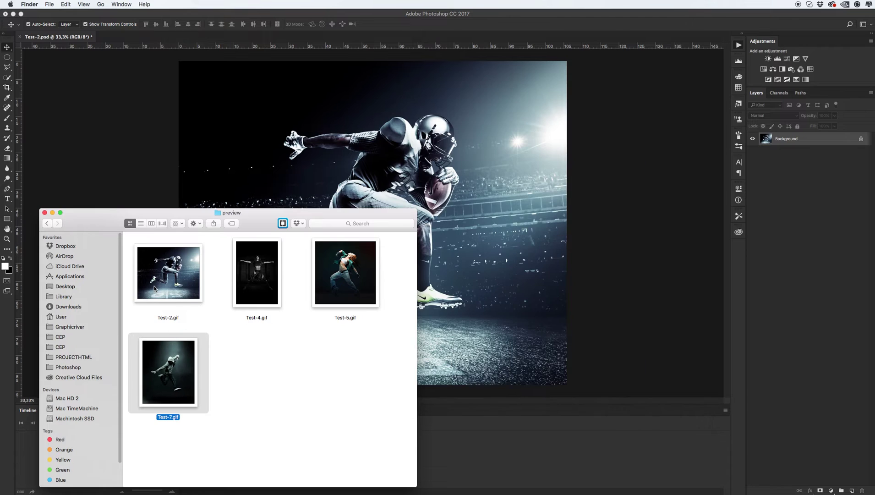
pyautogui.click(47, 223)
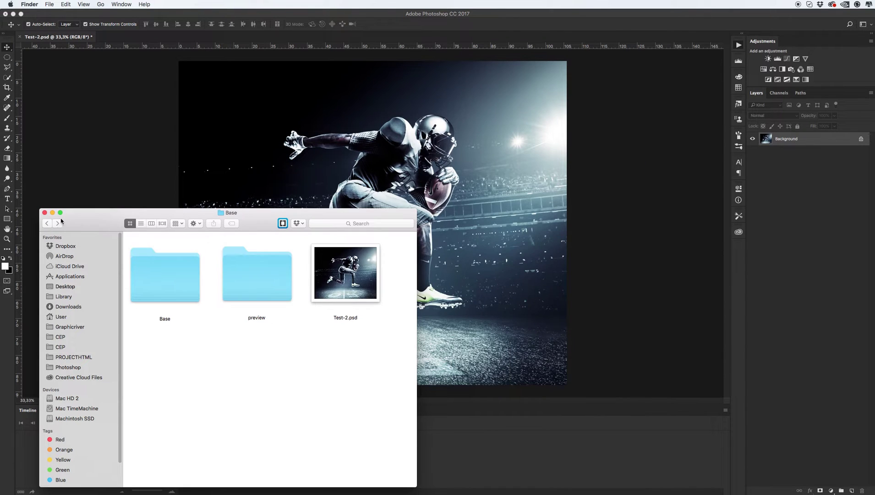
pyautogui.click(662, 146)
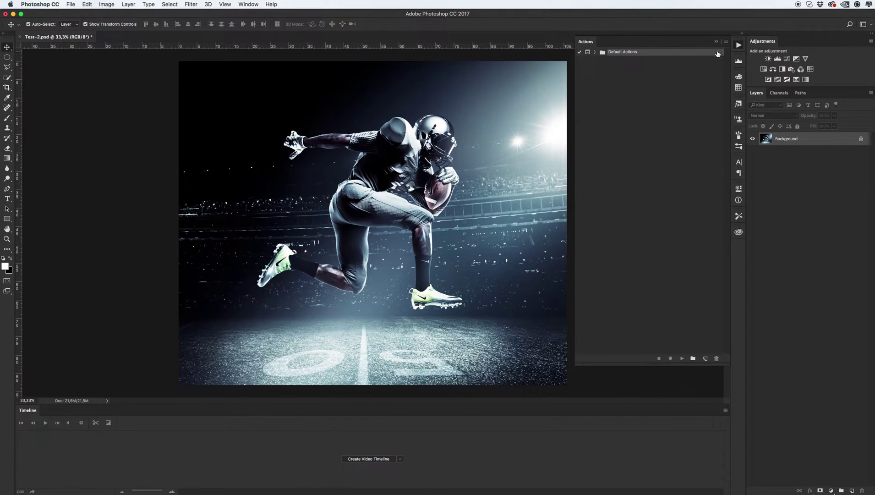
# Load Animated Shockwaves.atn from the Actions panel menu and show the Brush Presets panel
pyautogui.click(250, 4)
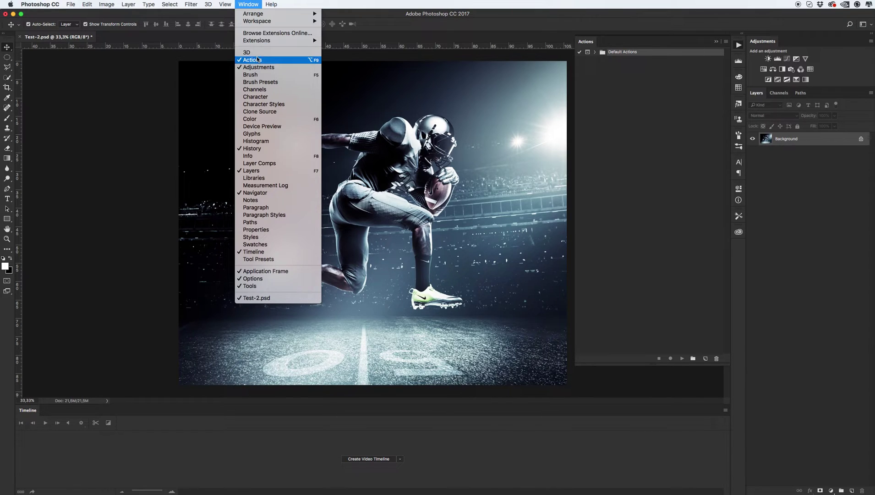
pyautogui.click(728, 50)
pyautogui.click(726, 42)
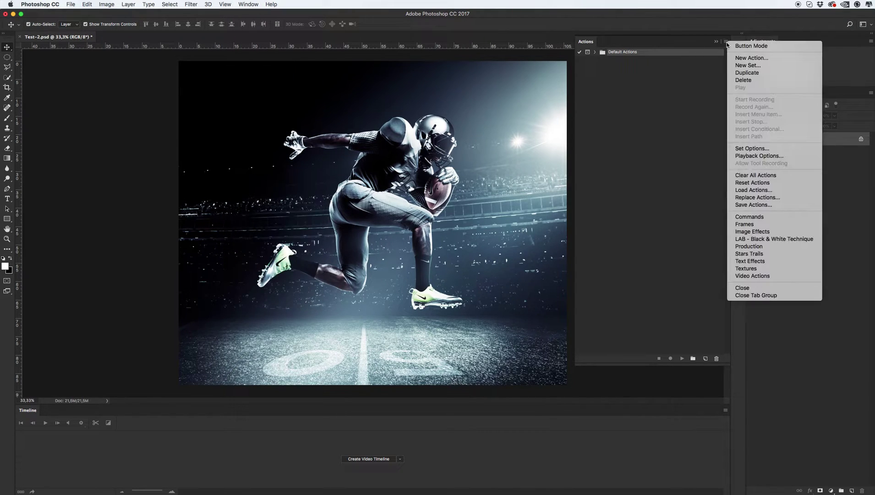
pyautogui.click(754, 190)
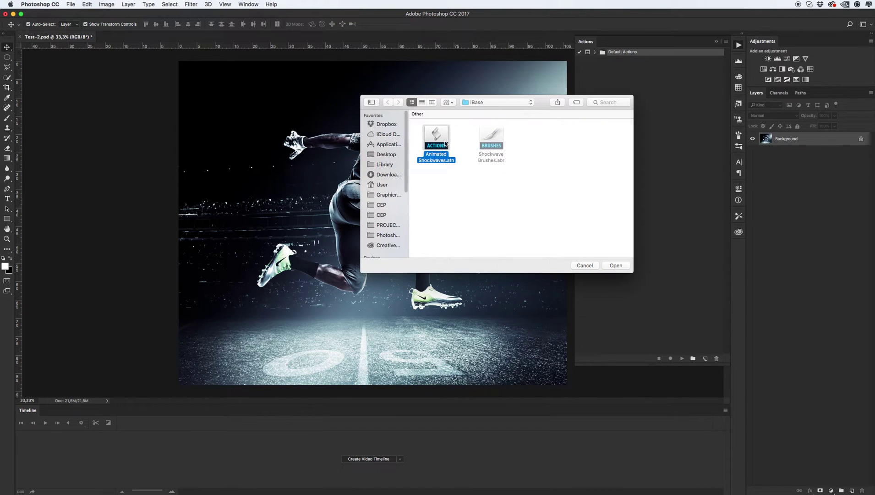
pyautogui.click(615, 265)
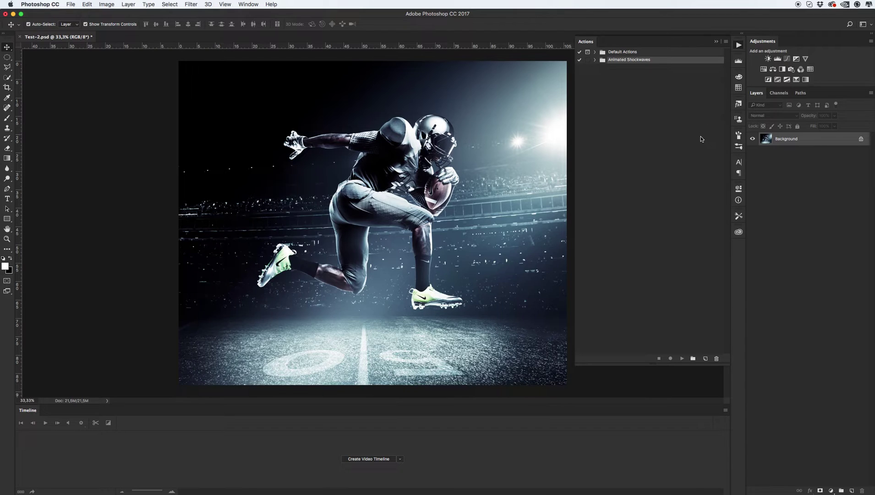
pyautogui.click(739, 146)
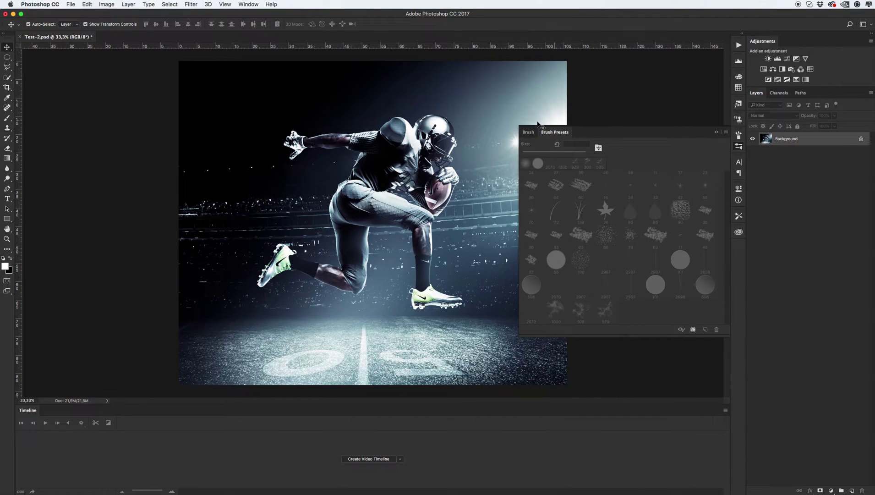
# Load Shockwave Brushes.abr into Brush Presets, then collapse the panel to clear the canvas
pyautogui.click(251, 5)
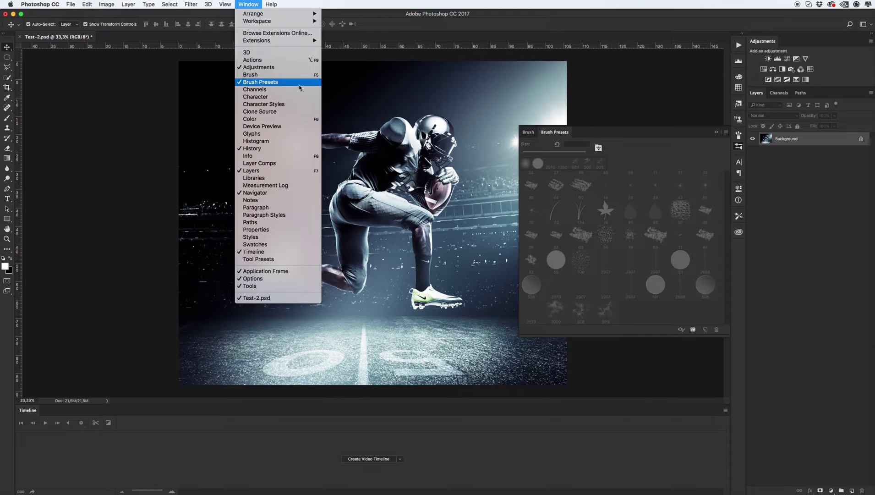
pyautogui.click(728, 134)
pyautogui.click(728, 135)
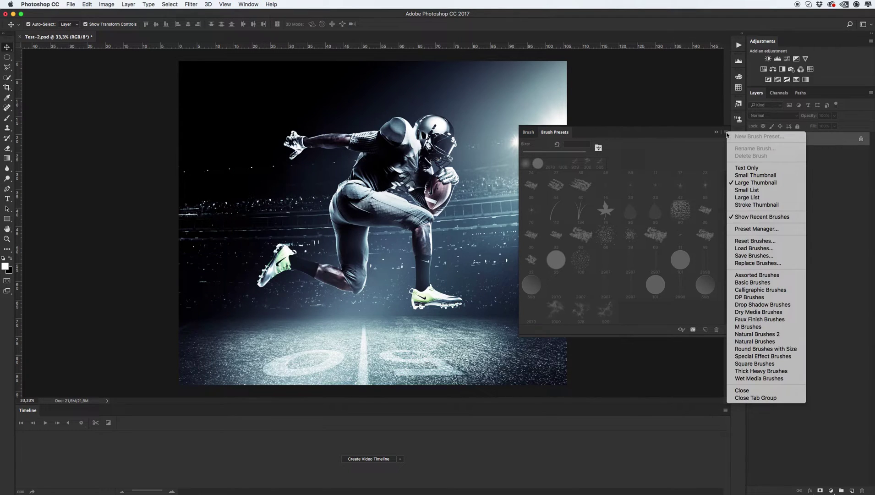
pyautogui.click(747, 248)
pyautogui.click(491, 142)
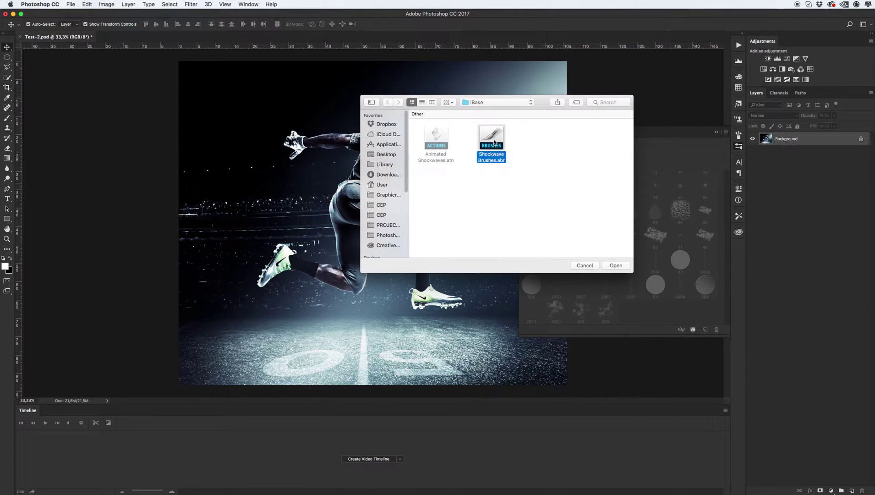
pyautogui.click(617, 269)
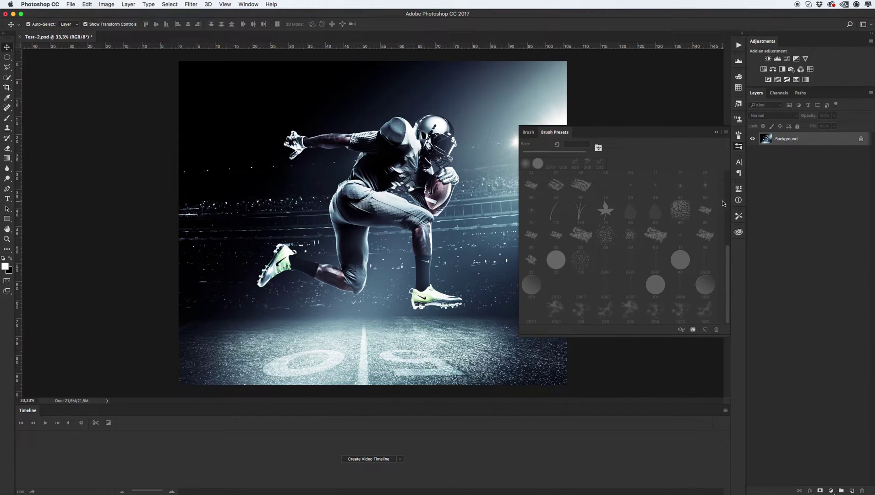
pyautogui.click(716, 132)
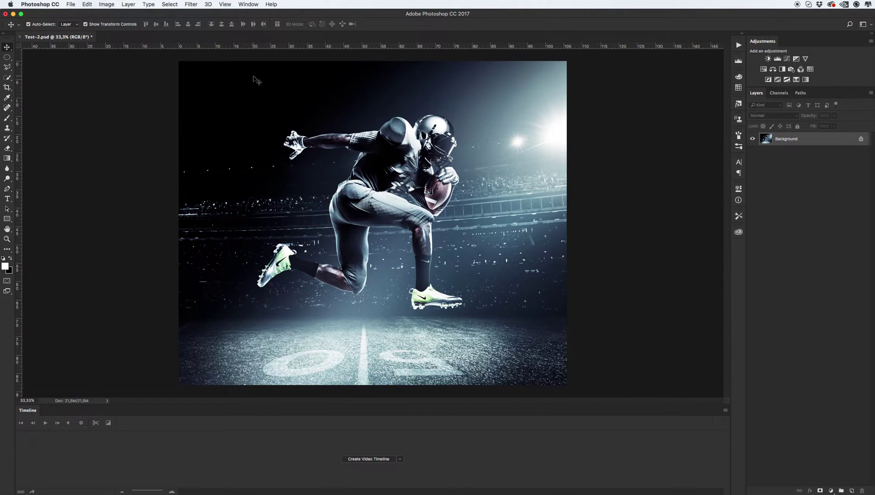
pyautogui.click(108, 6)
pyautogui.moveTo(109, 14)
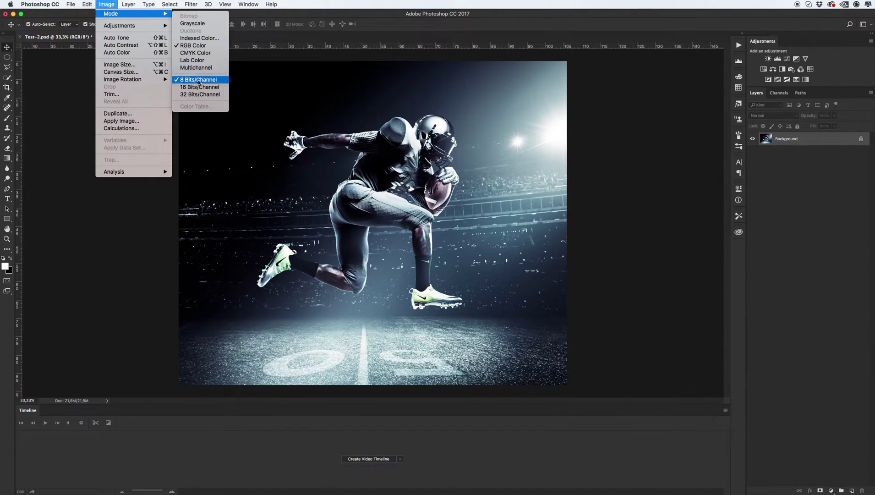
pyautogui.click(346, 143)
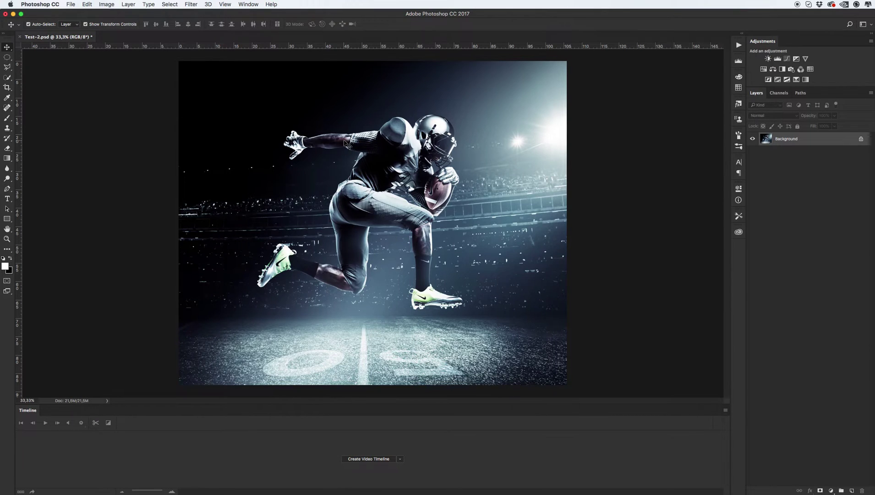
pyautogui.press('super')
pyautogui.press('super+alt+i')
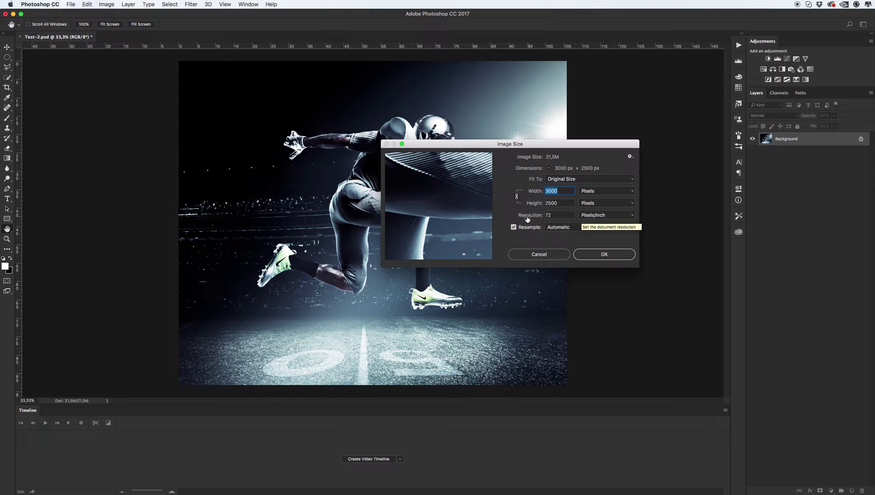
pyautogui.click(604, 255)
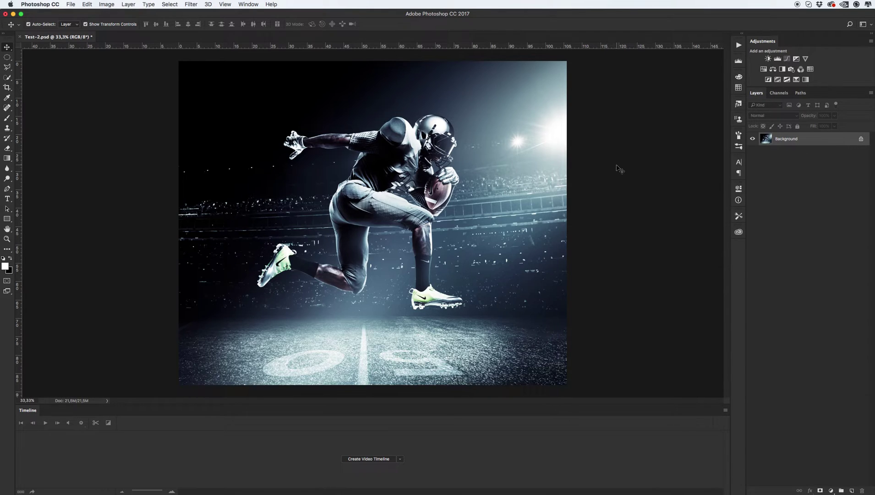
pyautogui.click(862, 140)
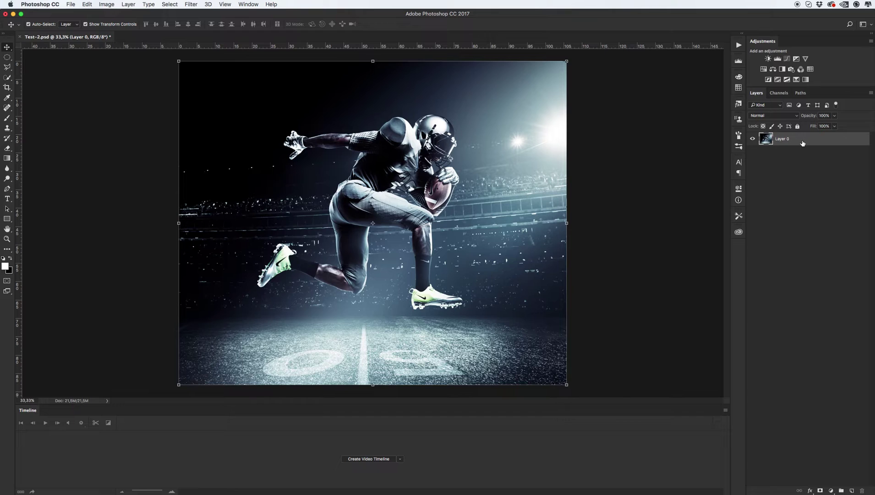
pyautogui.click(106, 4)
pyautogui.moveTo(128, 4)
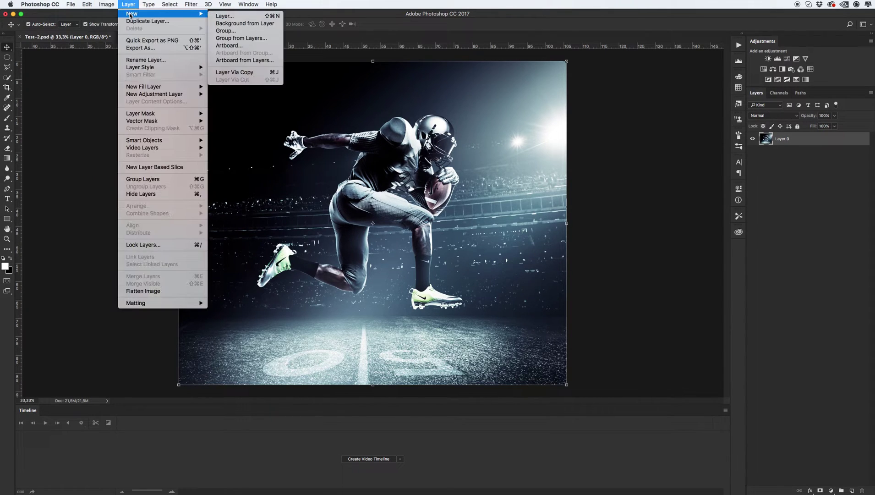
pyautogui.click(250, 24)
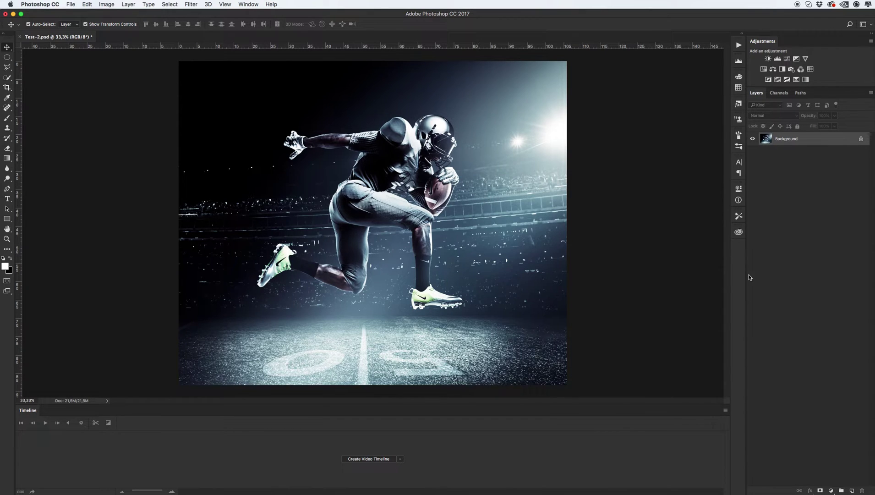
# Add a new layer named 'mask' and set the foreground colour to pure red #FF0000
pyautogui.click(852, 491)
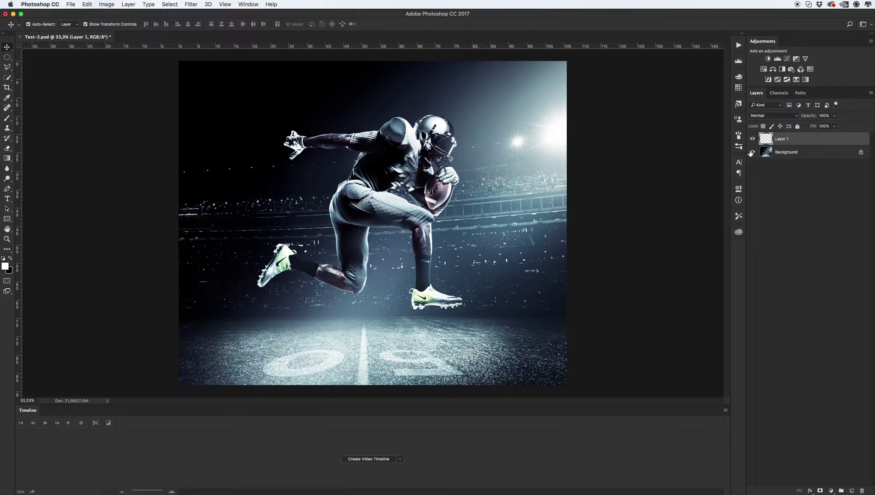
pyautogui.doubleClick(782, 138)
pyautogui.write('mask')
pyautogui.press('Return')
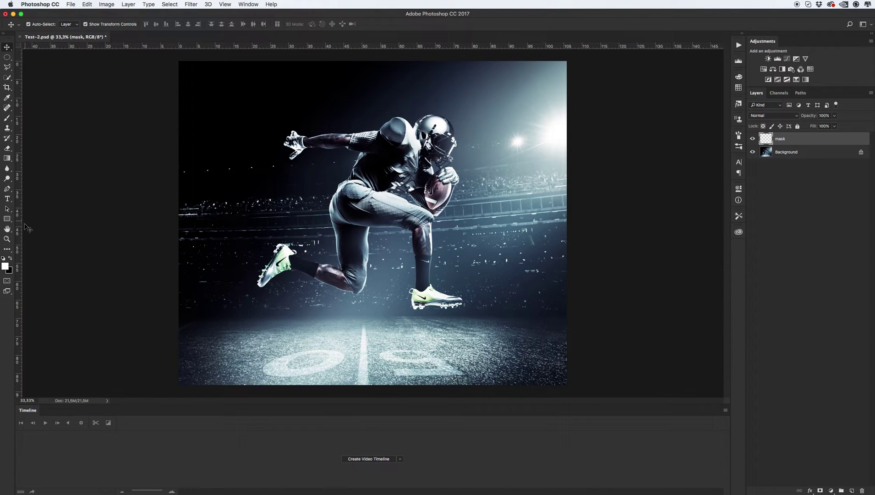
pyautogui.click(6, 267)
pyautogui.click(727, 156)
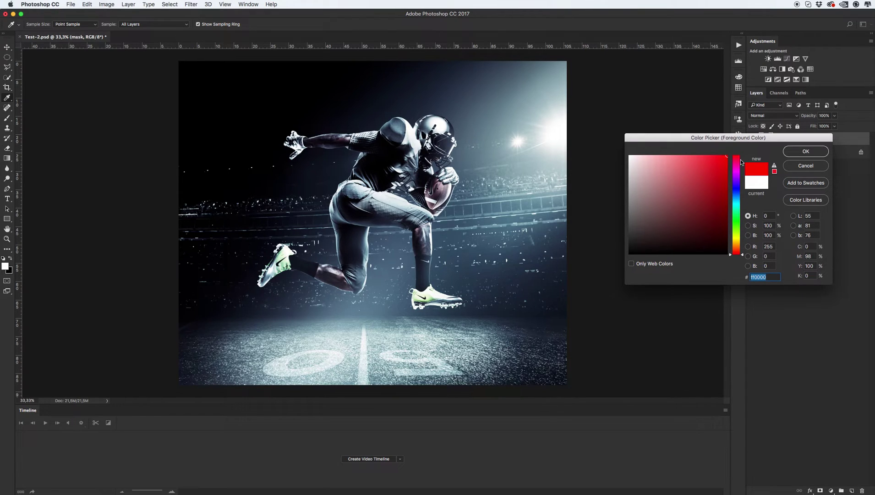
pyautogui.click(807, 153)
# Set up the Brush tool at 35 px size and 100% opacity
pyautogui.press('b')
pyautogui.rightClick(391, 175)
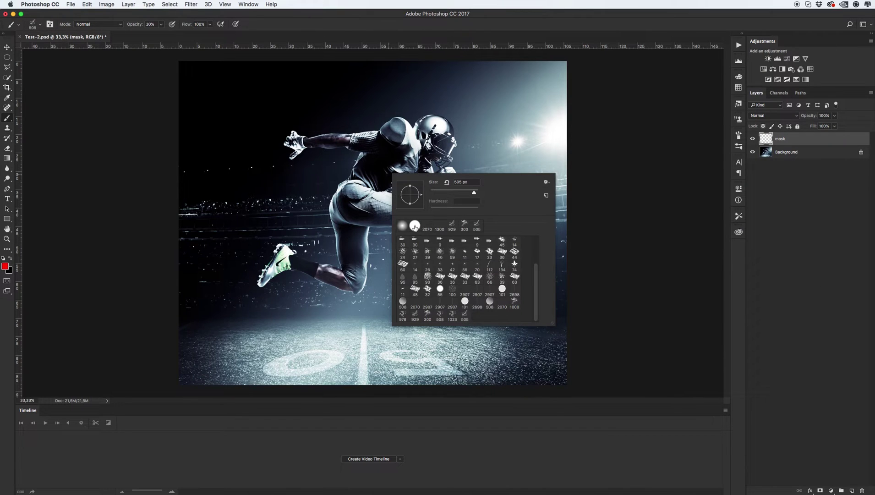
pyautogui.click(439, 193)
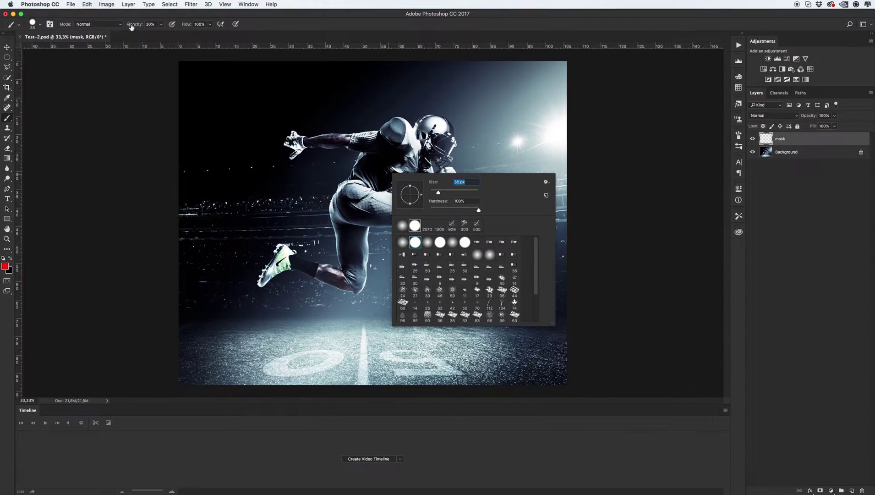
pyautogui.press('1')
pyautogui.click(162, 24)
pyautogui.click(162, 24)
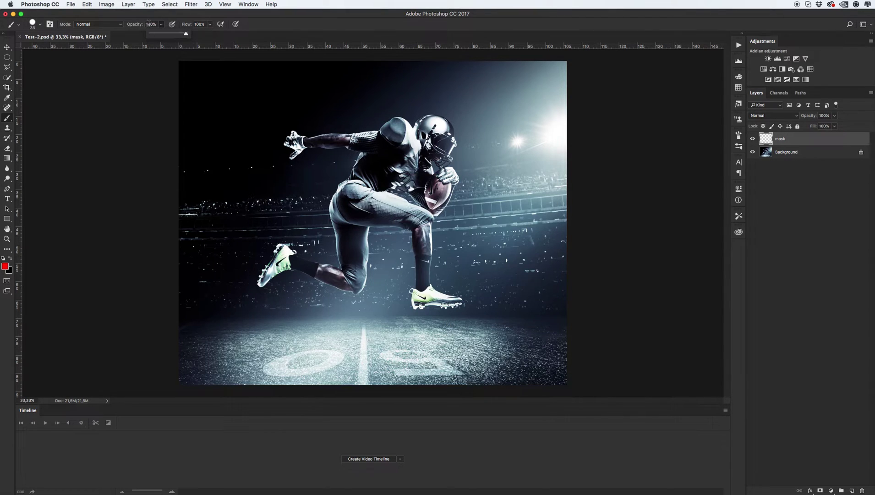
# Paint solid red over the football player's whole body on the mask layer
pyautogui.click(377, 159)
pyautogui.moveTo(377, 160)
pyautogui.mouseDown()
pyautogui.moveTo(377, 138)
pyautogui.moveTo(348, 136)
pyautogui.moveTo(385, 132)
pyautogui.moveTo(396, 120)
pyautogui.moveTo(414, 131)
pyautogui.moveTo(425, 119)
pyautogui.moveTo(452, 134)
pyautogui.moveTo(449, 149)
pyautogui.moveTo(444, 135)
pyautogui.moveTo(407, 135)
pyautogui.mouseUp()
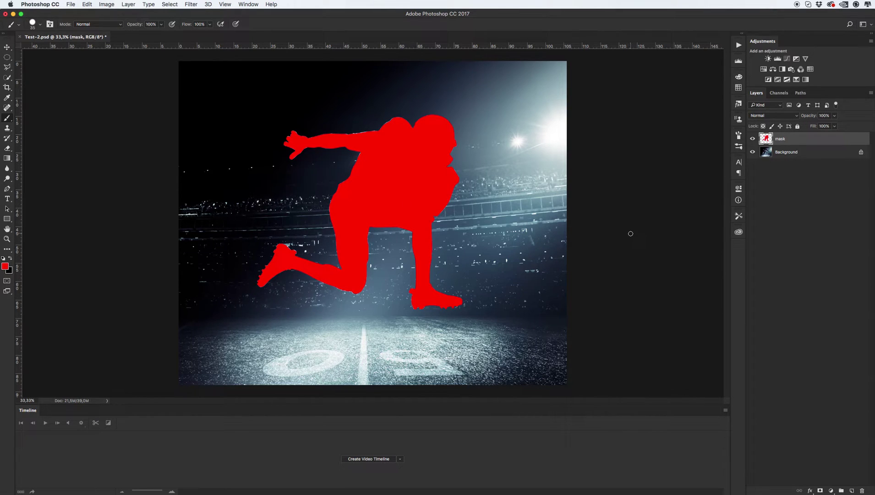
# Add a layer named 'brush' above mask and pick the soft round brush at 0% hardness
pyautogui.click(852, 490)
pyautogui.doubleClick(782, 140)
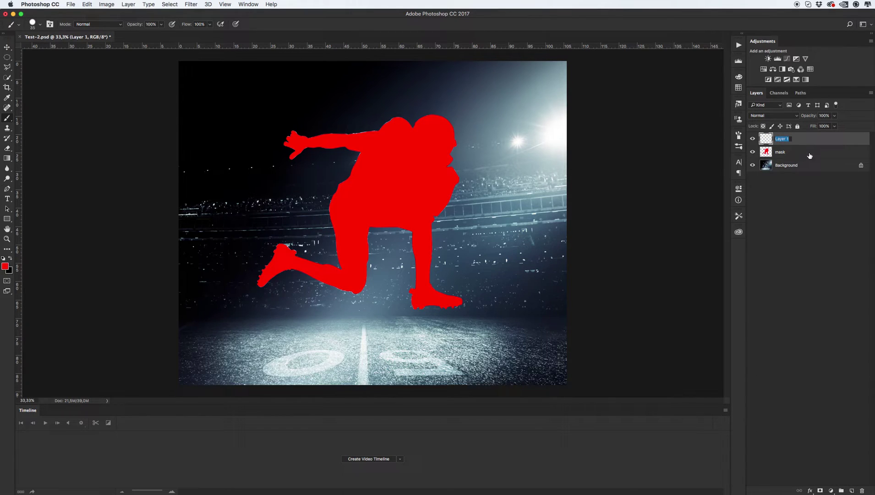
pyautogui.write('brush')
pyautogui.press('Return')
pyautogui.rightClick(407, 189)
pyautogui.click(420, 256)
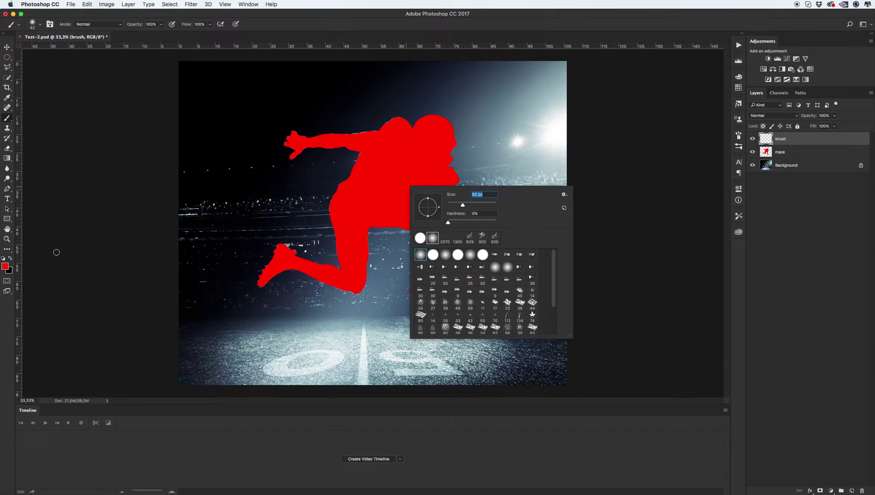
# Set the foreground colour to a bright green in the Color Picker
pyautogui.click(6, 266)
pyautogui.moveTo(689, 195); pyautogui.dragTo(727, 210)
pyautogui.click(736, 225)
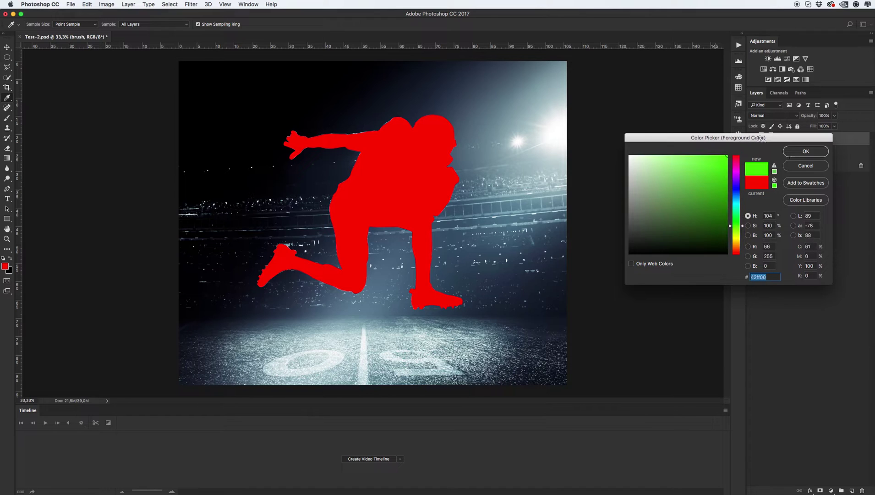
pyautogui.click(806, 151)
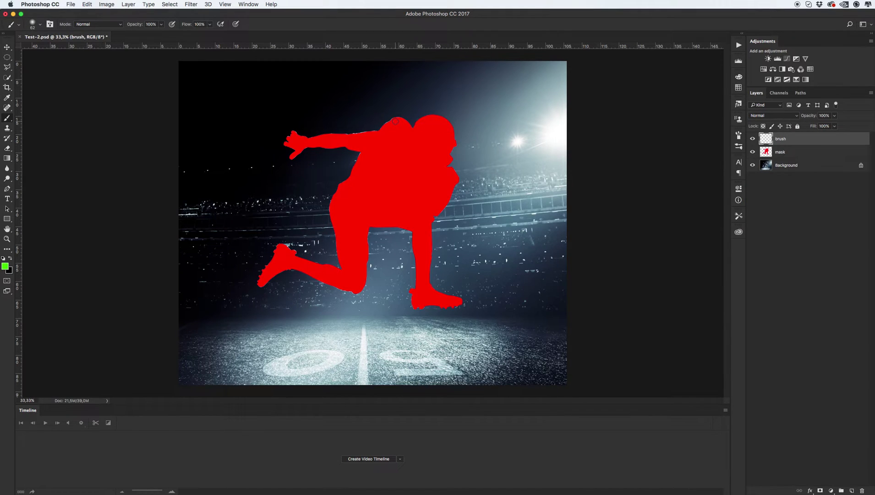
# Paint soft green strokes along the player's shoulder, back, front and both legs
pyautogui.moveTo(395, 121)
pyautogui.mouseDown()
pyautogui.moveTo(363, 134)
pyautogui.moveTo(364, 154)
pyautogui.moveTo(338, 199)
pyautogui.moveTo(340, 249)
pyautogui.mouseUp()
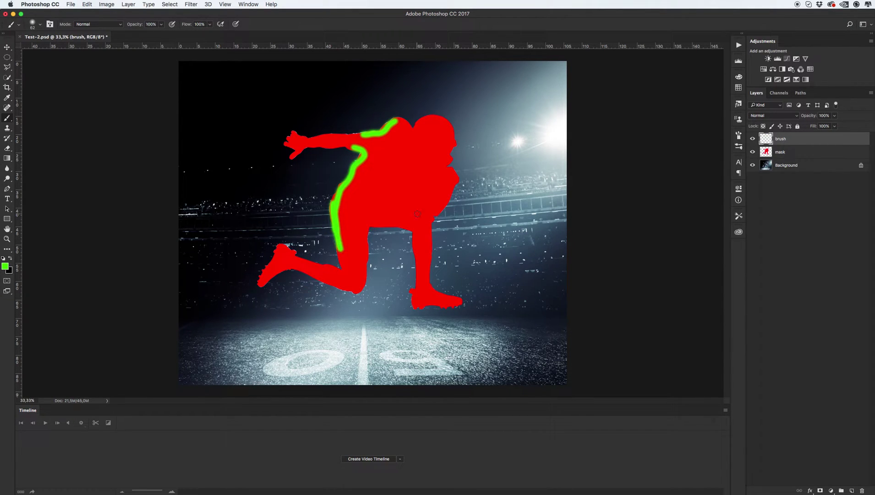
pyautogui.moveTo(429, 254)
pyautogui.mouseDown()
pyautogui.moveTo(434, 211)
pyautogui.moveTo(454, 183)
pyautogui.moveTo(451, 147)
pyautogui.mouseUp()
pyautogui.moveTo(430, 254); pyautogui.dragTo(429, 264)
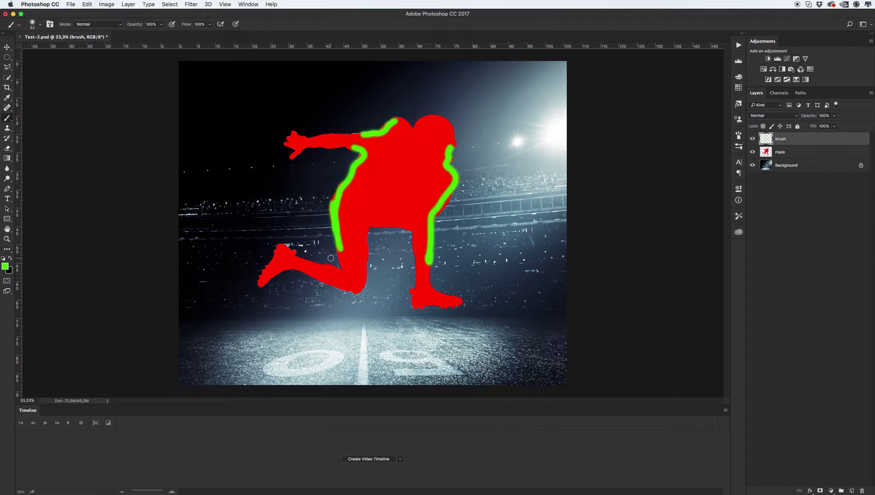
pyautogui.moveTo(341, 254); pyautogui.dragTo(342, 255)
# Switch to the Move tool and set the last Brush Tool history state as the history brush source
pyautogui.press('v')
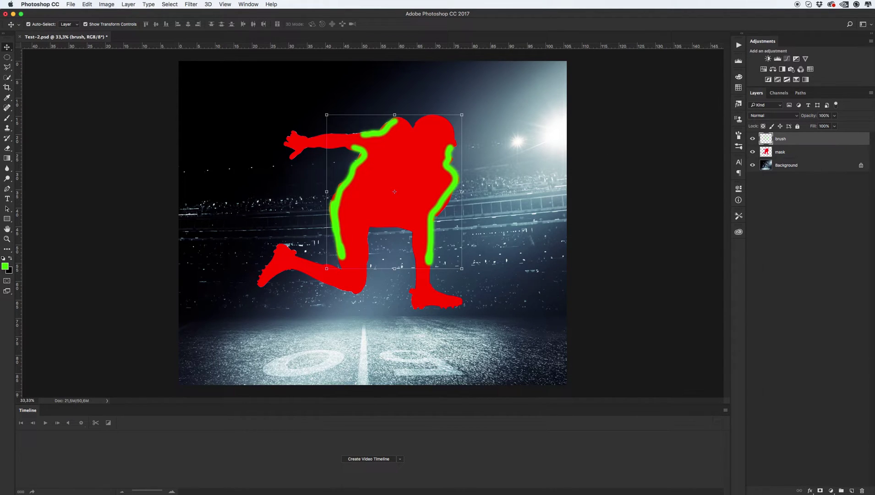
pyautogui.click(738, 104)
pyautogui.moveTo(642, 102); pyautogui.dragTo(623, 109)
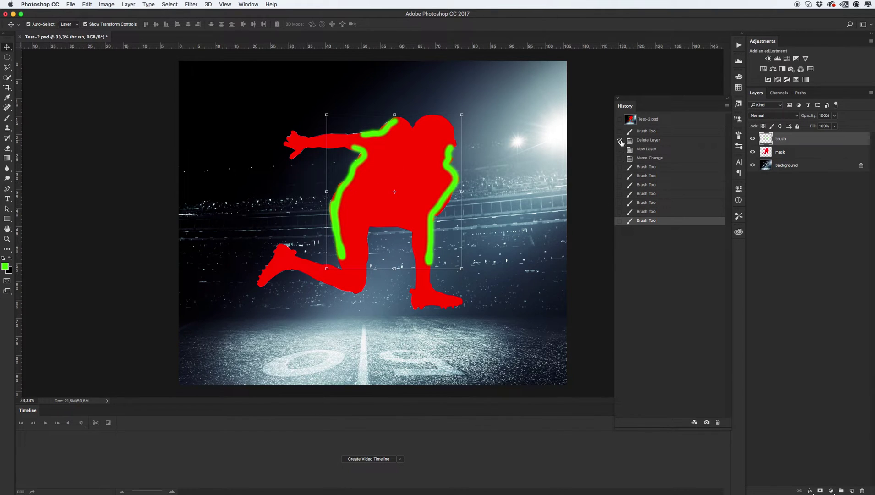
pyautogui.click(620, 222)
pyautogui.click(618, 98)
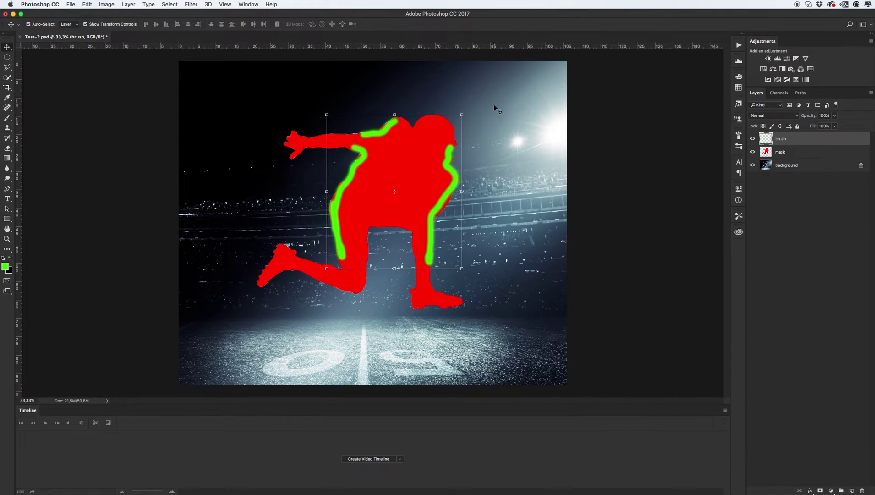
# Play the Animated Shockwaves action from the Actions panel to generate the shockwave groups and timeline
pyautogui.click(739, 45)
pyautogui.click(595, 60)
pyautogui.click(641, 68)
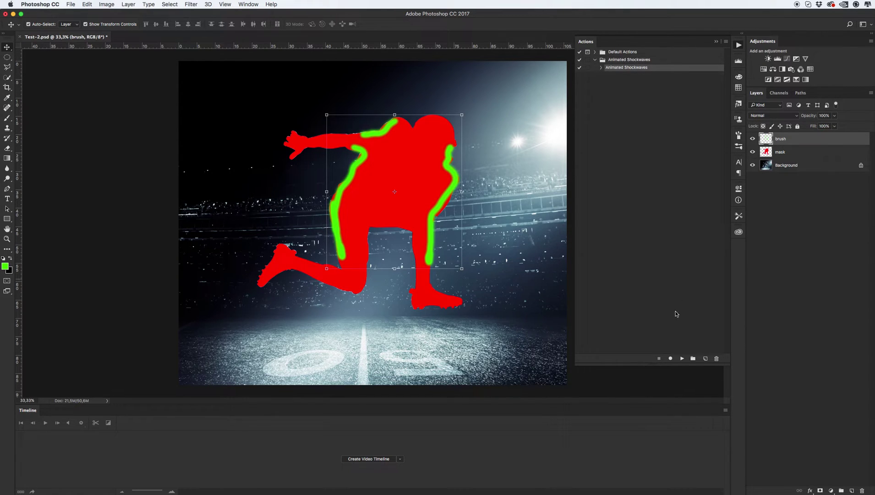
pyautogui.click(682, 359)
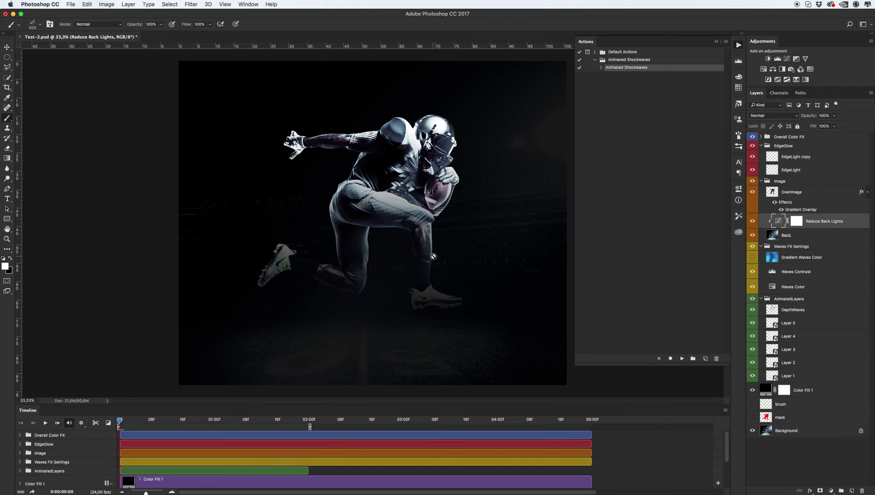
# Collapse the Image, Waves FX Settings, EdgeGlow and AnimatedLayers groups in the Layers panel
pyautogui.click(762, 182)
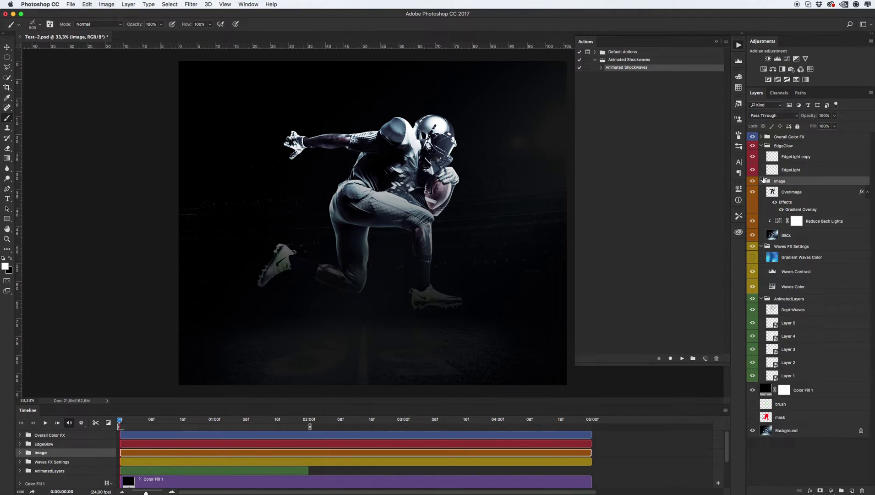
pyautogui.click(762, 181)
pyautogui.click(761, 191)
pyautogui.click(762, 145)
pyautogui.click(761, 173)
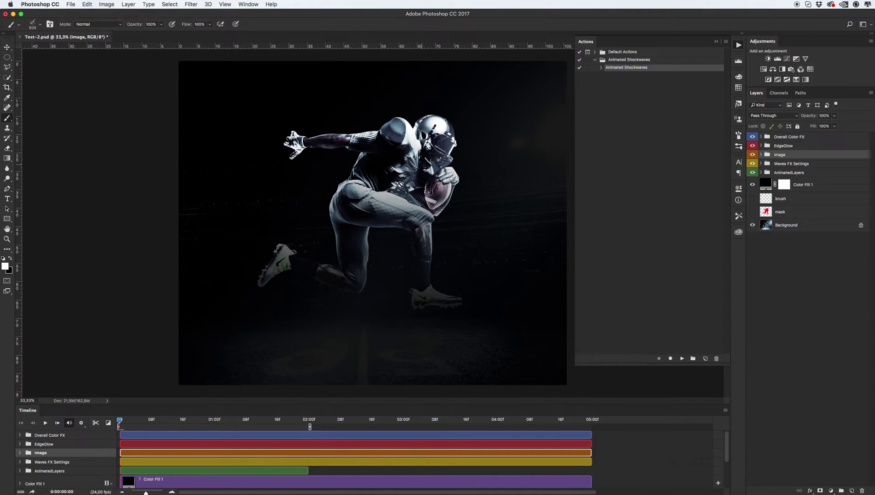
# Scrub the timeline through the first second, then select the AnimatedLayers and EdgeGlow groups
pyautogui.moveTo(135, 422); pyautogui.dragTo(182, 420)
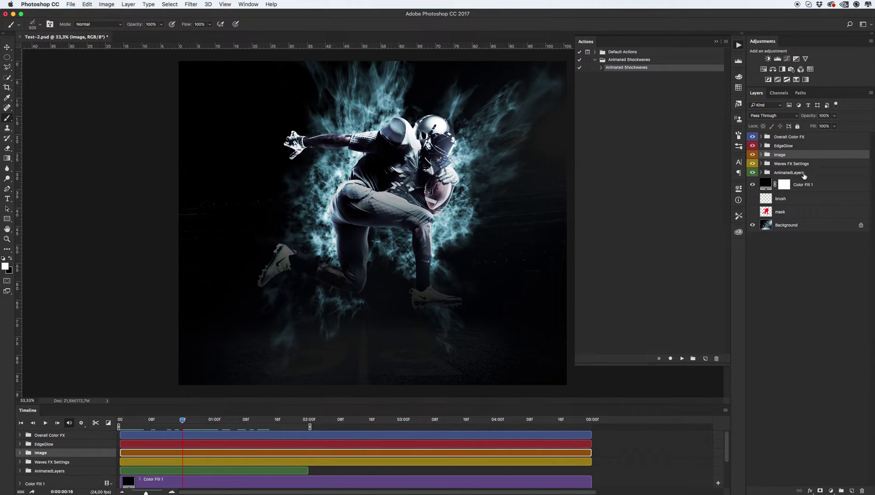
pyautogui.click(789, 173)
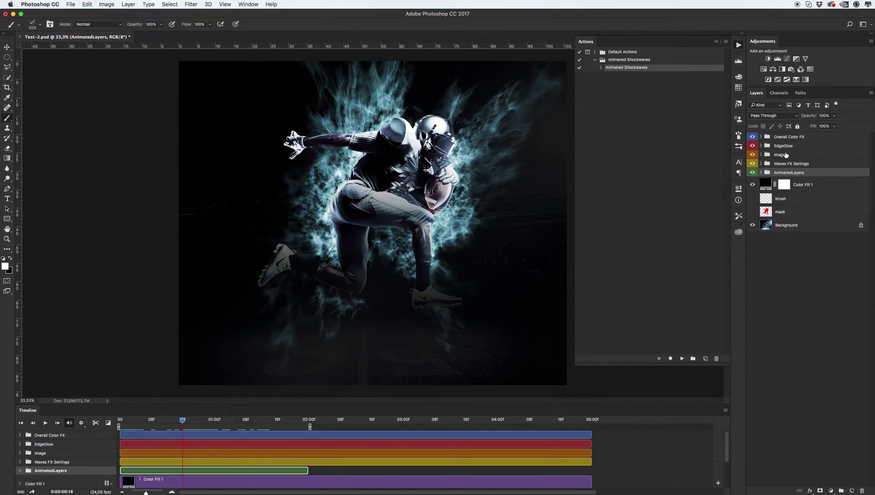
pyautogui.click(786, 147)
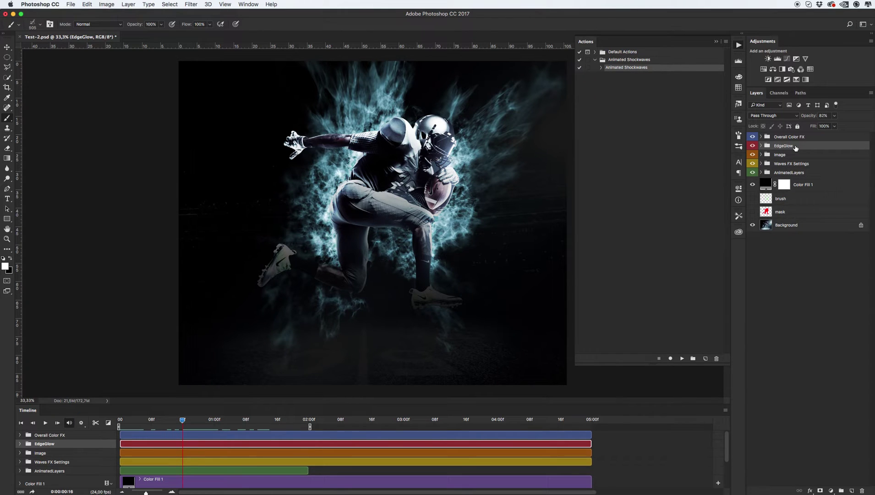
# Expand Waves FX Settings and shift the Waves Color Hue/Saturation hue from teal toward purple
pyautogui.click(767, 165)
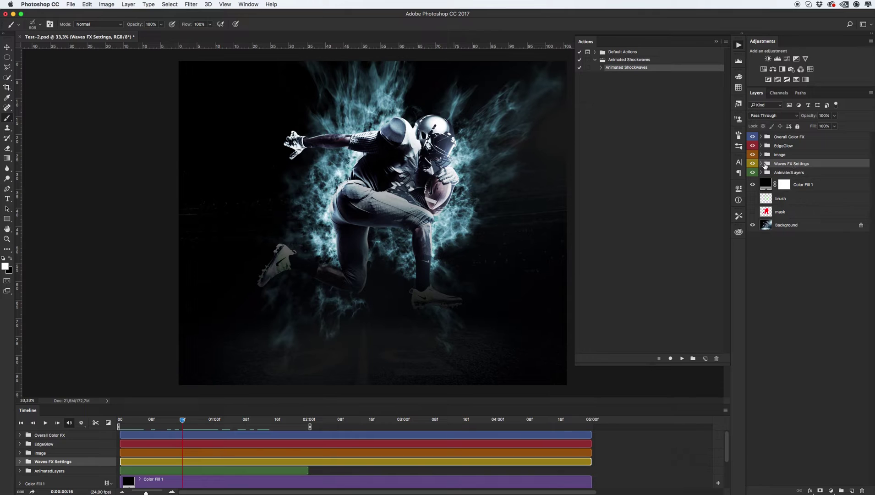
pyautogui.click(761, 164)
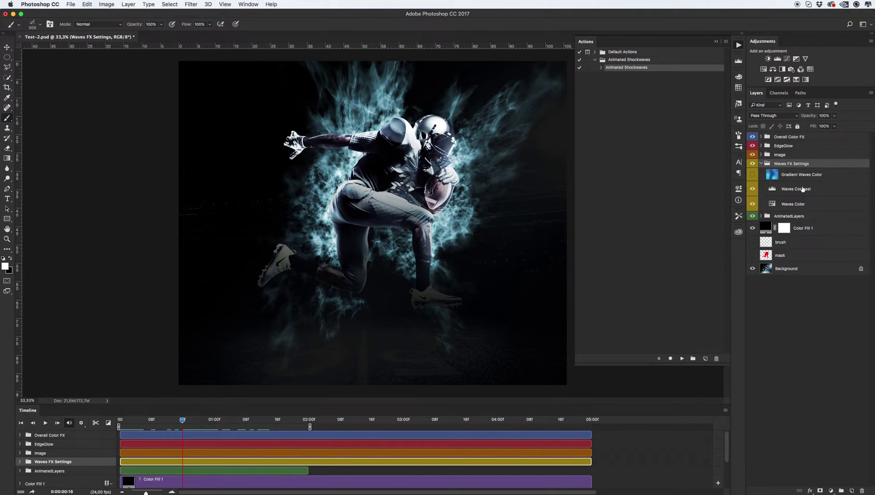
pyautogui.click(815, 178)
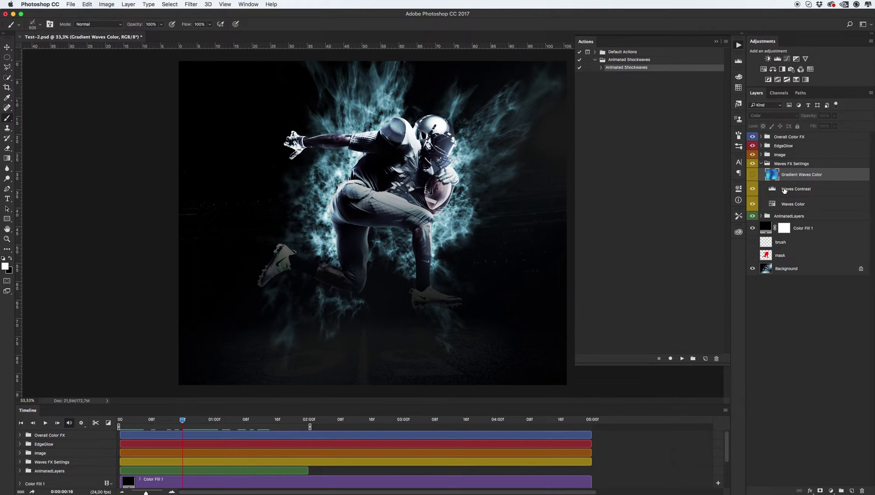
pyautogui.click(752, 188)
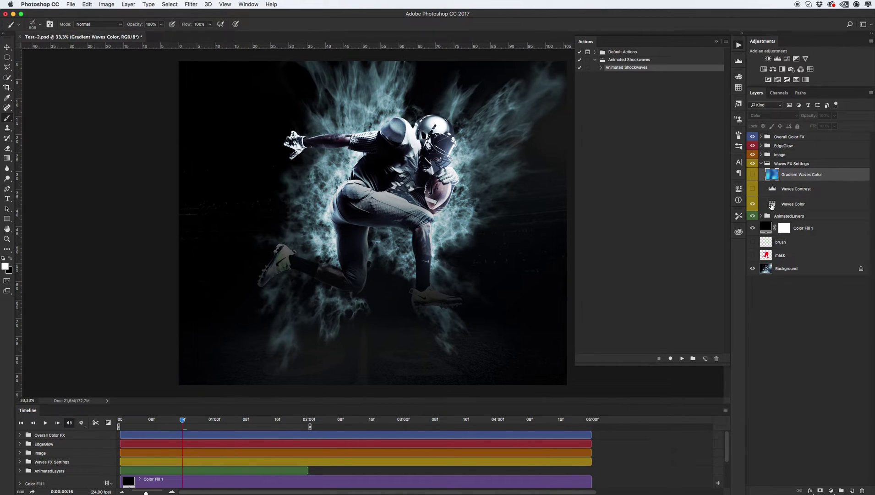
pyautogui.doubleClick(770, 205)
pyautogui.moveTo(690, 239)
pyautogui.mouseDown()
pyautogui.moveTo(672, 238)
pyautogui.moveTo(699, 238)
pyautogui.moveTo(678, 253)
pyautogui.moveTo(687, 251)
pyautogui.moveTo(682, 239)
pyautogui.moveTo(651, 238)
pyautogui.moveTo(701, 254)
pyautogui.moveTo(673, 251)
pyautogui.moveTo(665, 238)
pyautogui.moveTo(670, 253)
pyautogui.moveTo(660, 255)
pyautogui.moveTo(688, 240)
pyautogui.mouseUp()
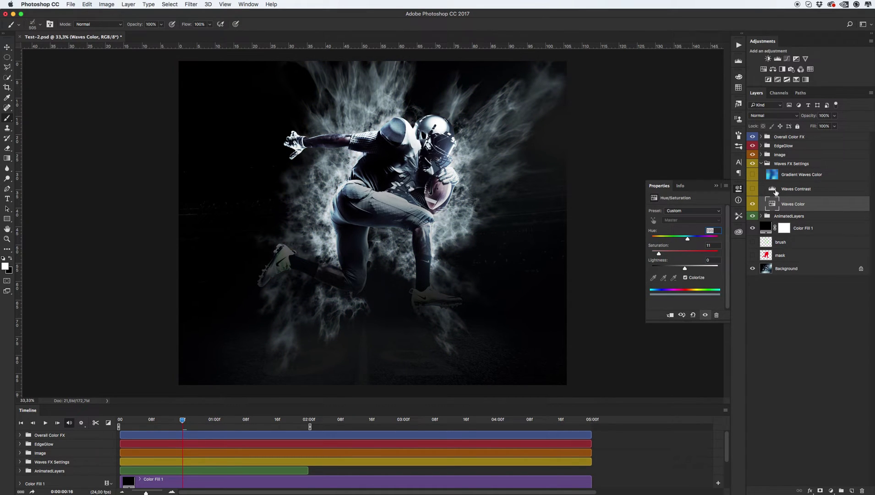
# Set Waves Contrast Levels inputs to 0, 0.52 and 195, previewing the brighter smoke across frames
pyautogui.click(800, 189)
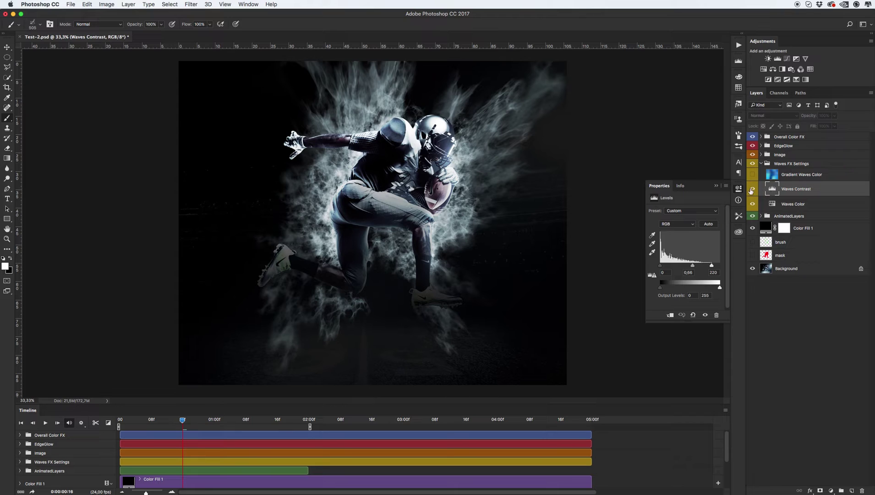
pyautogui.click(752, 189)
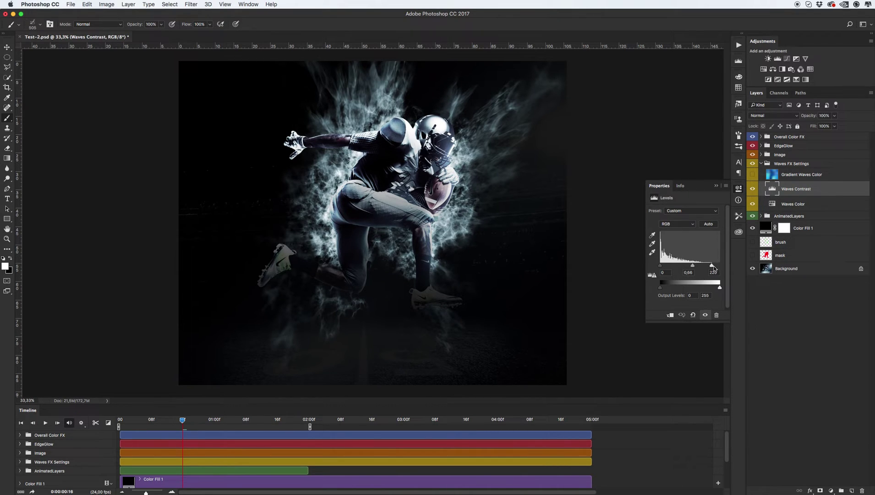
pyautogui.moveTo(713, 268); pyautogui.dragTo(693, 268)
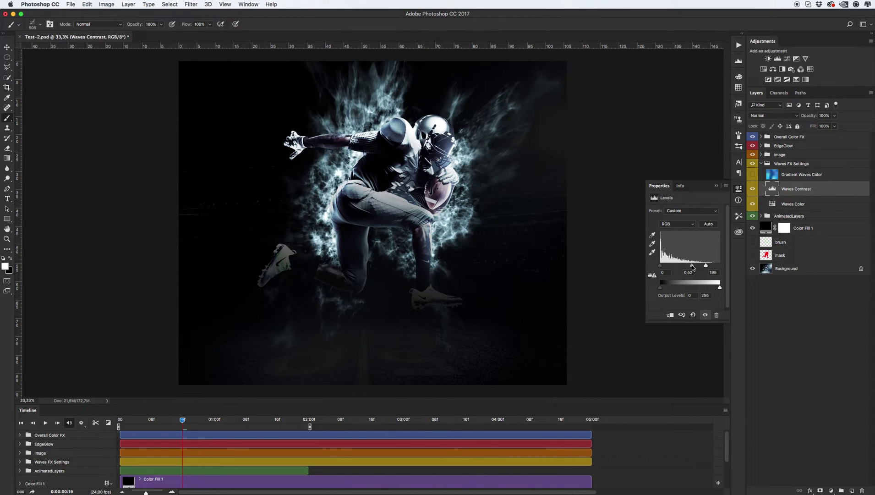
pyautogui.moveTo(184, 422)
pyautogui.mouseDown()
pyautogui.moveTo(217, 419)
pyautogui.moveTo(122, 413)
pyautogui.moveTo(187, 417)
pyautogui.mouseUp()
# Show the Gradient Waves Color tint, lower its opacity to 22%, then hide it again
pyautogui.click(796, 178)
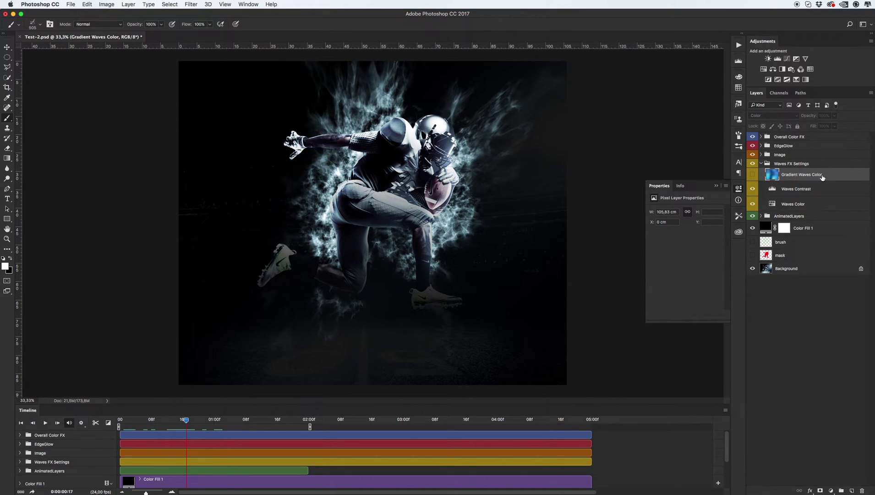
pyautogui.click(753, 176)
pyautogui.click(836, 115)
pyautogui.moveTo(835, 126); pyautogui.dragTo(811, 125)
pyautogui.click(752, 175)
# Collapse the Waves FX Settings group and expand the Image group
pyautogui.click(764, 165)
pyautogui.click(761, 164)
pyautogui.click(761, 155)
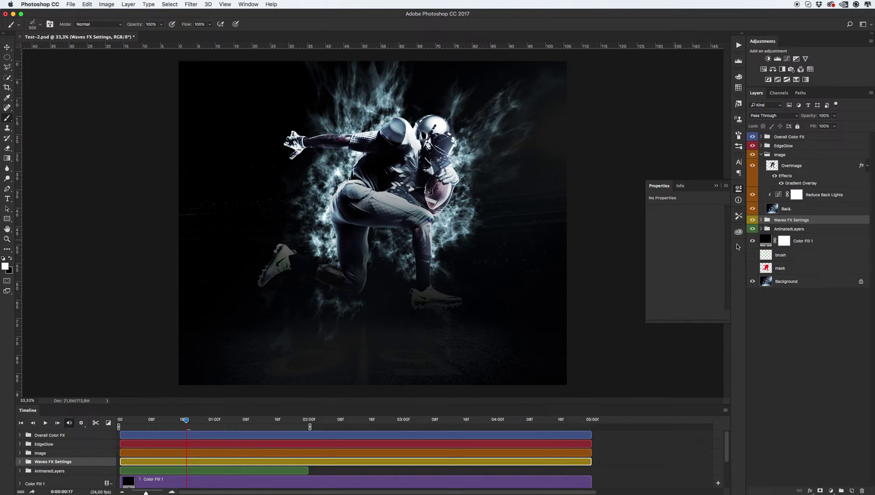
# Raise the top-right point of the Reduce Back Lights curve to brighten the stadium
pyautogui.click(796, 209)
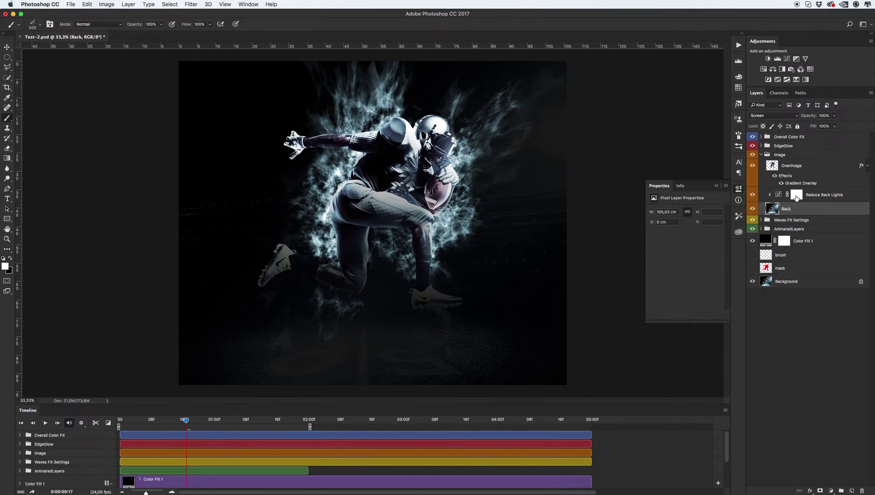
pyautogui.click(778, 196)
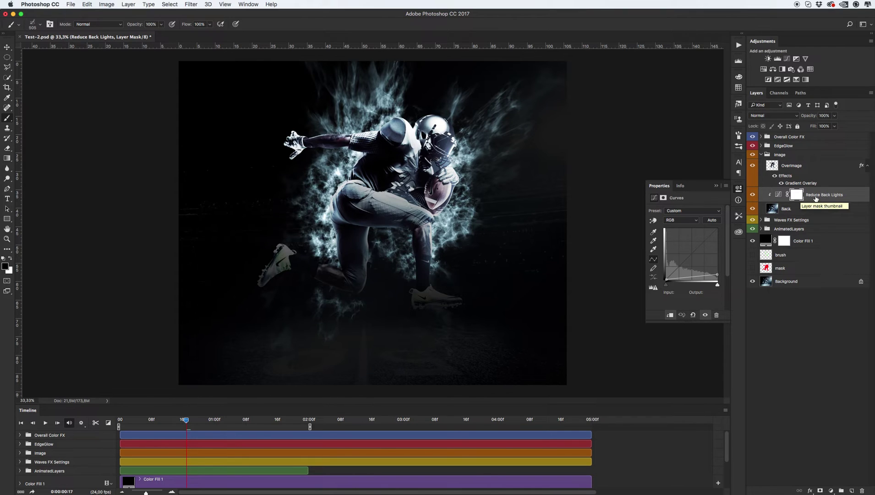
pyautogui.click(779, 196)
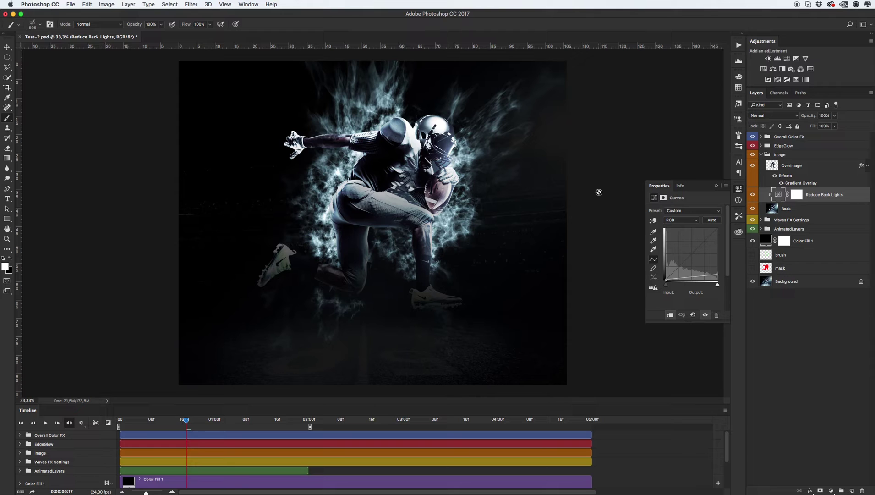
pyautogui.click(718, 267)
pyautogui.moveTo(717, 266); pyautogui.dragTo(721, 226)
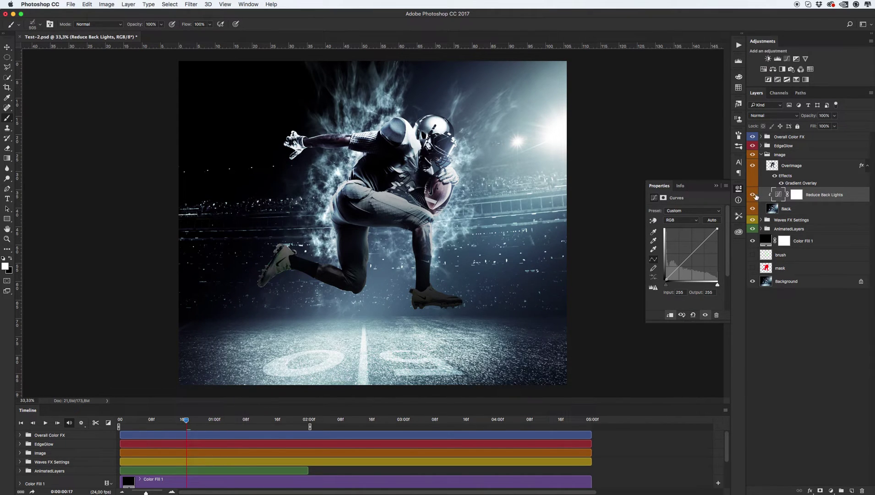
pyautogui.click(754, 195)
# Toggle the OverImage layer's visibility to compare, leaving it hidden
pyautogui.click(753, 168)
pyautogui.click(753, 167)
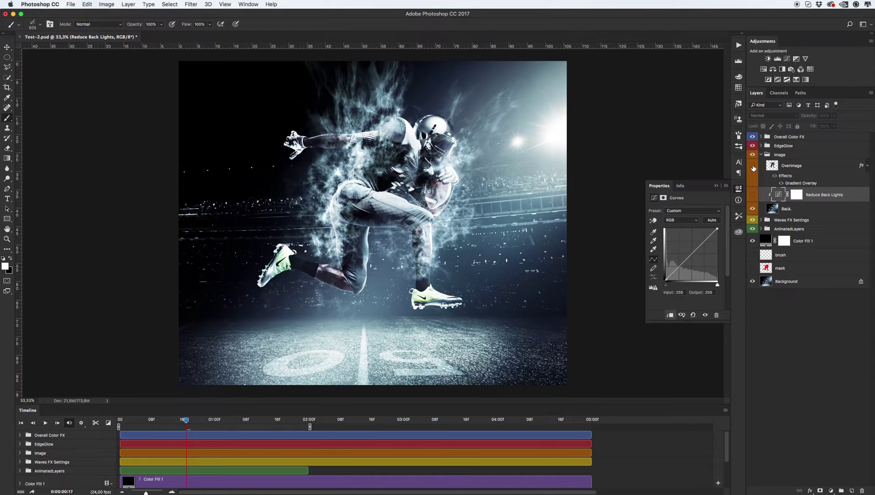
pyautogui.click(753, 168)
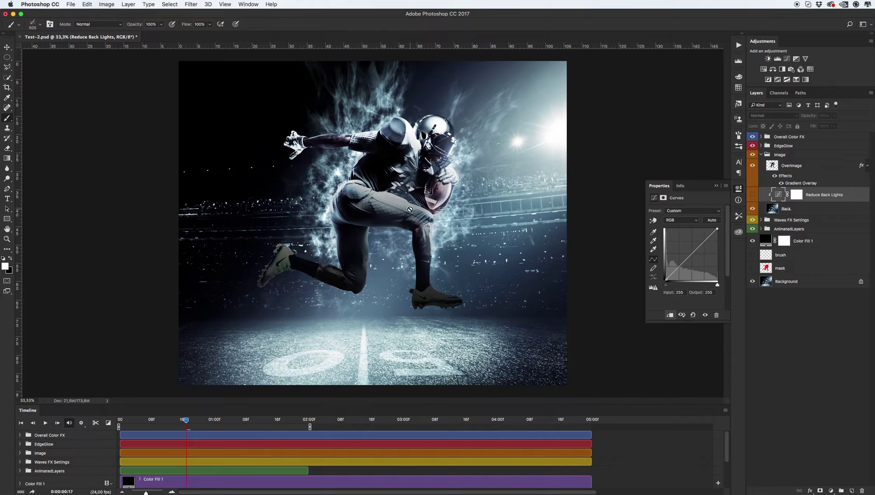
# Set OverImage's Gradient Overlay angle to 62° and drag the gradient over the player
pyautogui.doubleClick(797, 184)
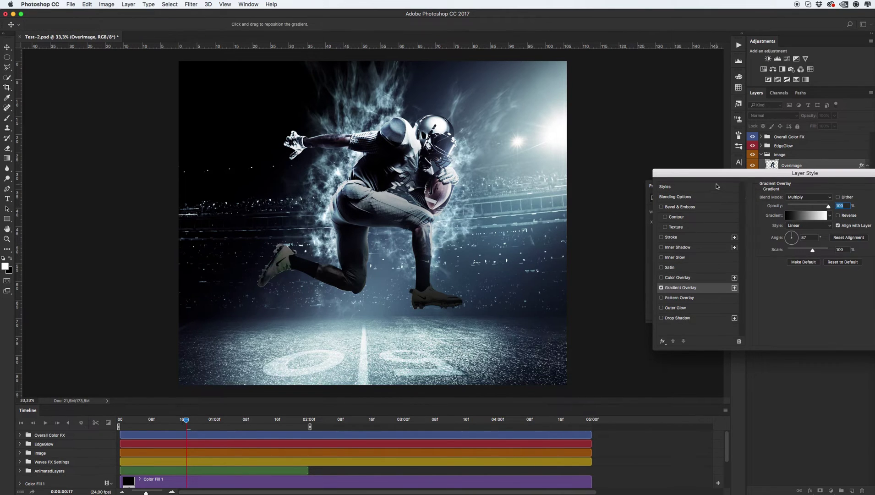
pyautogui.moveTo(717, 185); pyautogui.dragTo(554, 190)
pyautogui.moveTo(375, 265); pyautogui.dragTo(358, 251)
pyautogui.moveTo(621, 246); pyautogui.dragTo(623, 243)
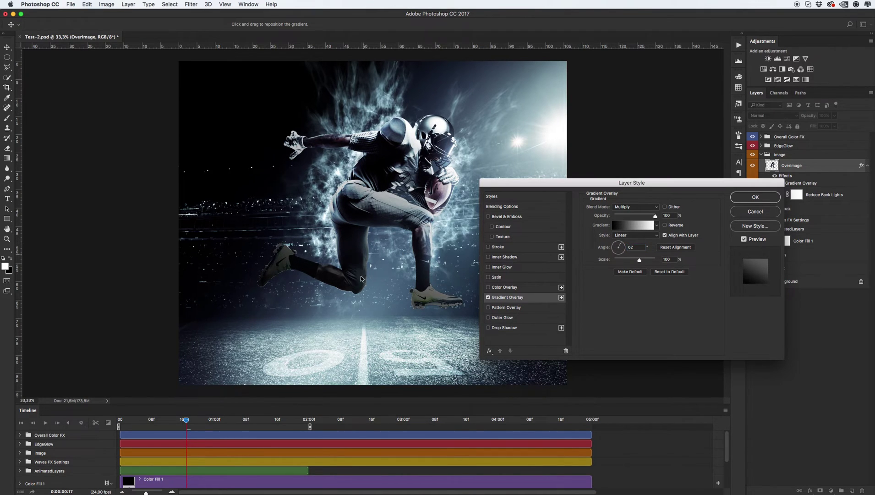
pyautogui.moveTo(372, 241); pyautogui.dragTo(342, 255)
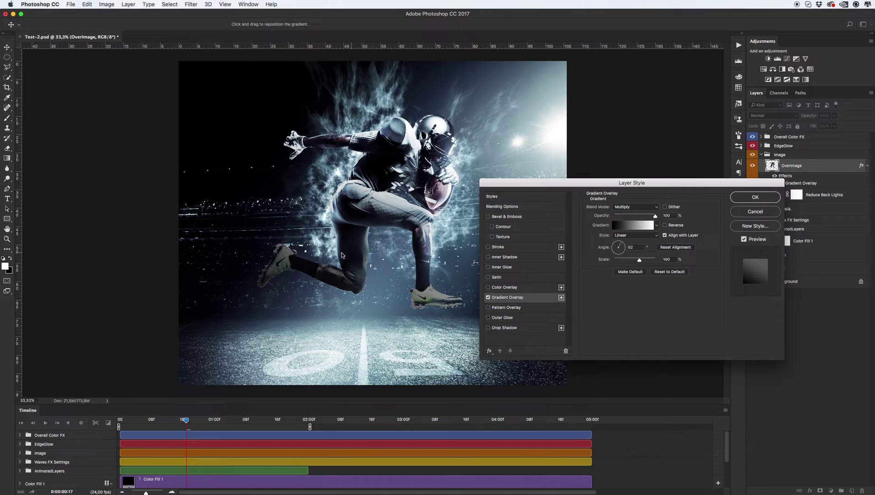
pyautogui.click(755, 197)
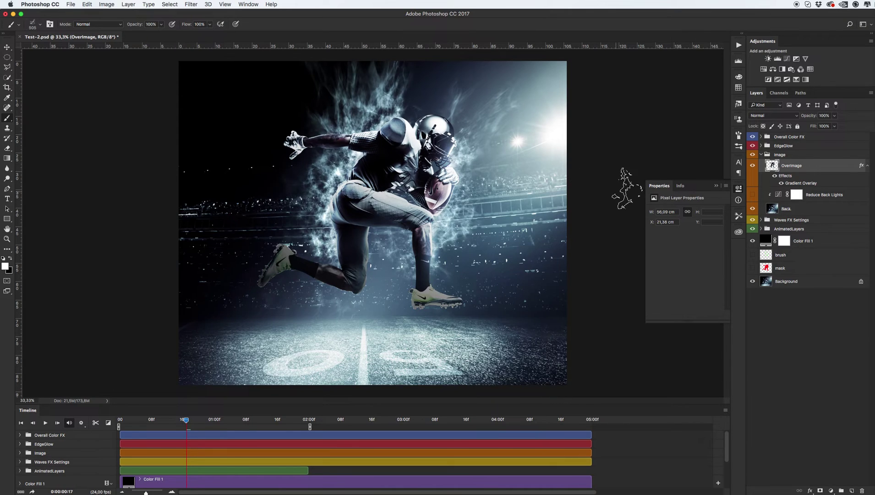
# Collapse the Image group, expand Overall Color FX, and turn on the Overall Tone photo filter
pyautogui.click(867, 166)
pyautogui.click(762, 156)
pyautogui.click(761, 154)
pyautogui.click(769, 137)
pyautogui.click(762, 137)
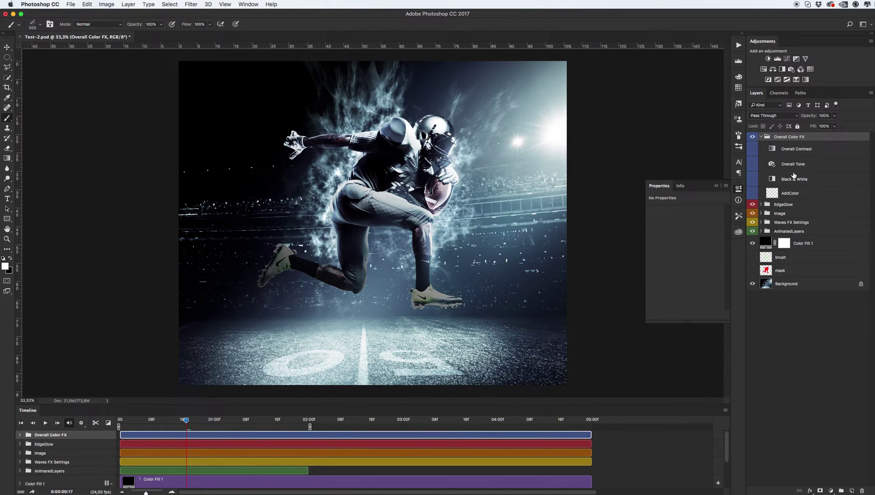
pyautogui.click(752, 179)
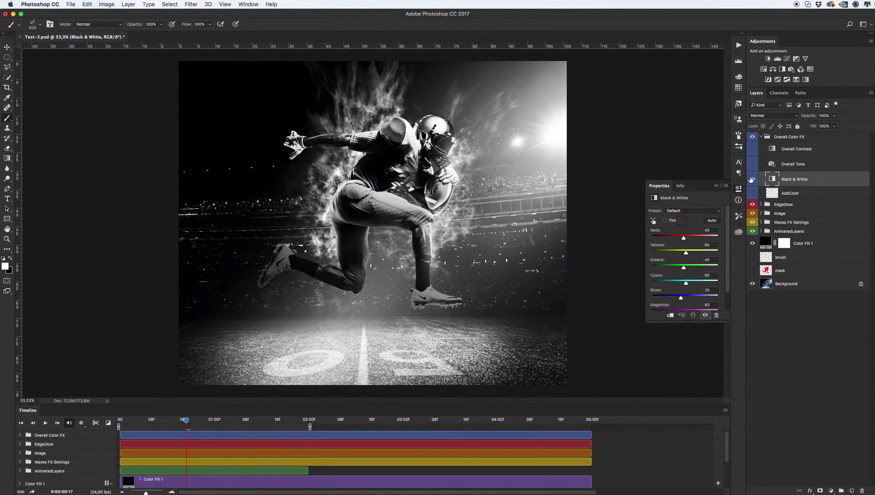
pyautogui.click(751, 178)
pyautogui.click(753, 164)
pyautogui.click(764, 167)
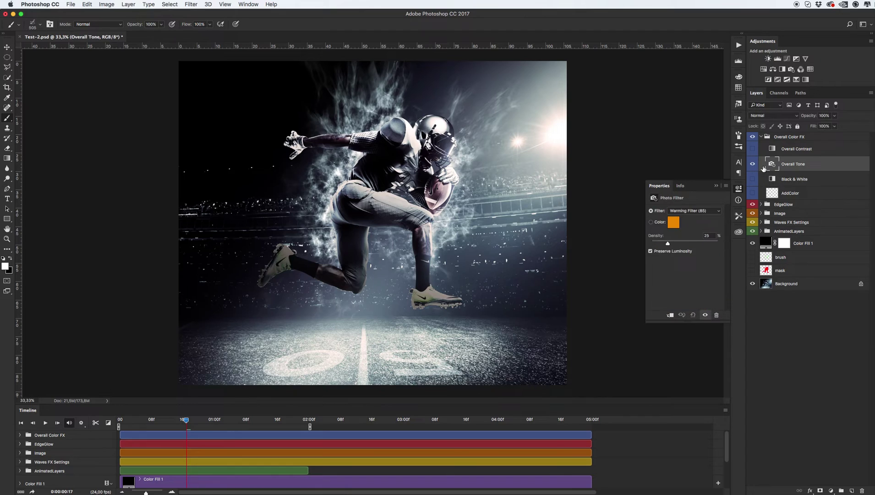
# Set the Overall Tone filter colour to dark red at 84% density and select Overall Contrast
pyautogui.click(689, 211)
pyautogui.click(689, 210)
pyautogui.click(673, 223)
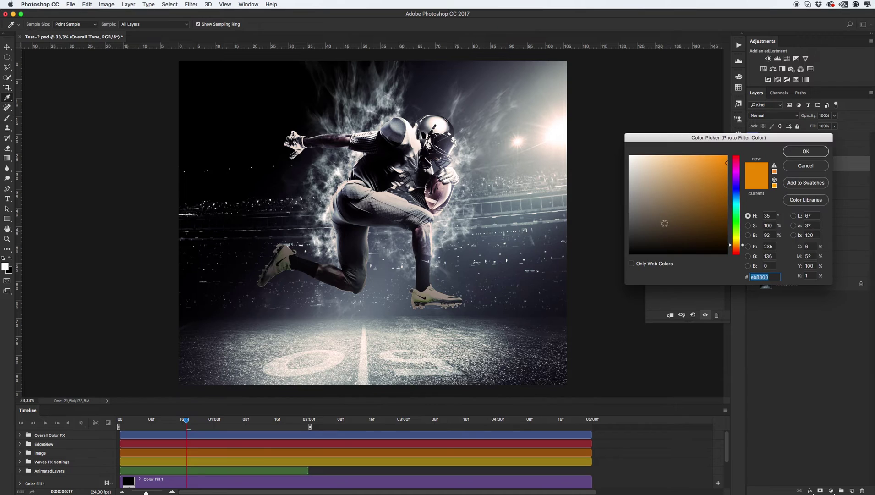
pyautogui.click(738, 200)
pyautogui.moveTo(737, 202)
pyautogui.mouseDown()
pyautogui.moveTo(727, 199)
pyautogui.moveTo(734, 254)
pyautogui.mouseUp()
pyautogui.click(805, 151)
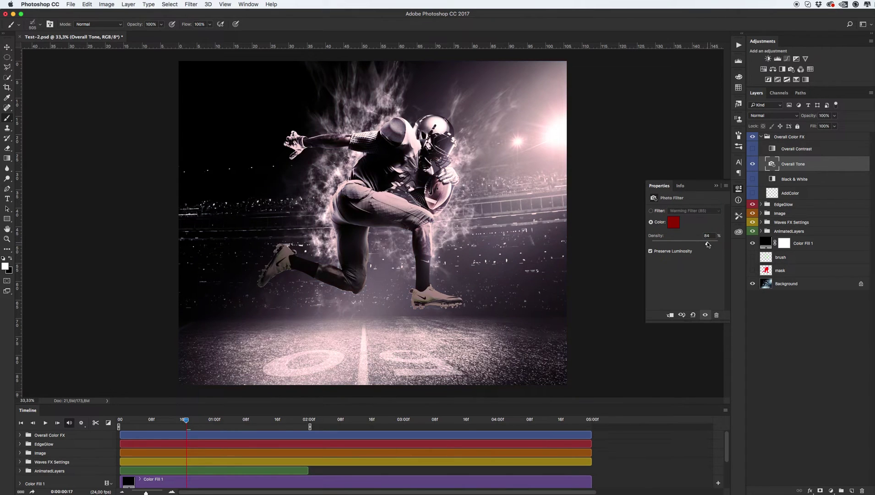
pyautogui.click(800, 148)
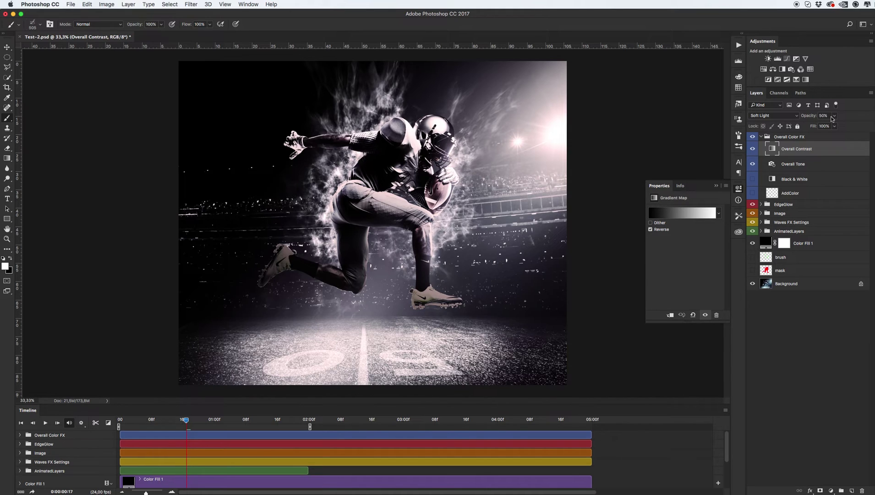
# Raise Overall Contrast to 74% opacity, hide Overall Tone and Overall Contrast, and show AddColor
pyautogui.click(834, 115)
pyautogui.moveTo(833, 126)
pyautogui.mouseDown()
pyautogui.moveTo(843, 126)
pyautogui.moveTo(826, 126)
pyautogui.mouseUp()
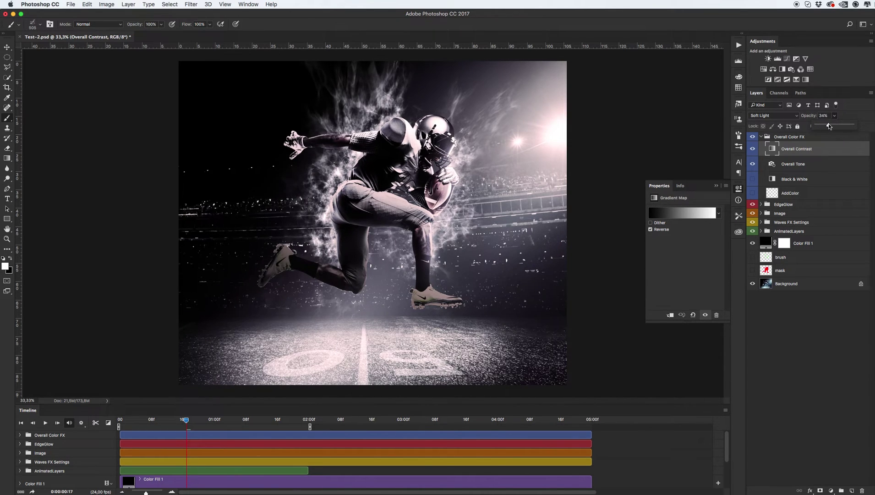
pyautogui.click(753, 164)
pyautogui.click(752, 149)
pyautogui.click(785, 194)
pyautogui.click(753, 194)
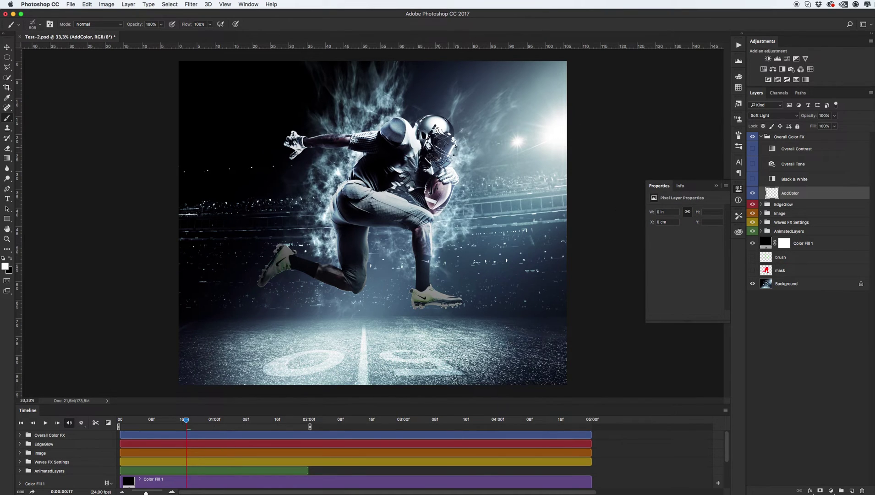
# Paint magenta across the top and right of AddColor with a 1400 px brush
pyautogui.press('v')
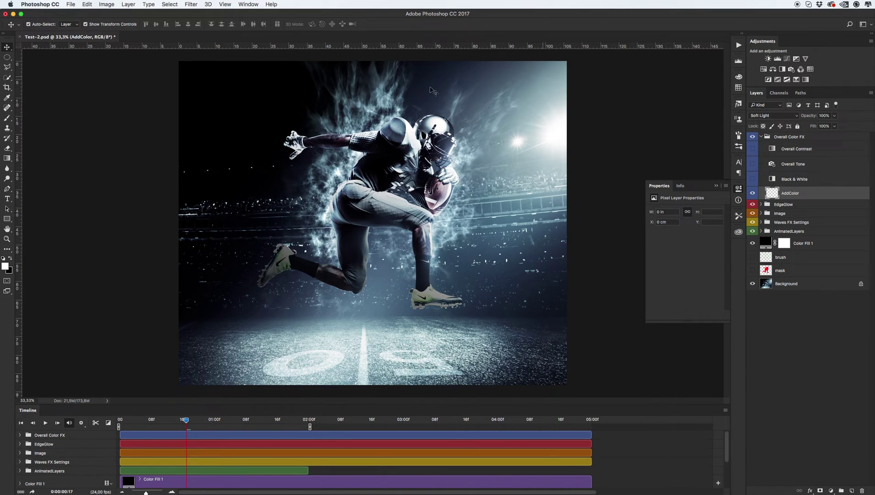
pyautogui.click(8, 269)
pyautogui.moveTo(682, 194); pyautogui.dragTo(716, 143)
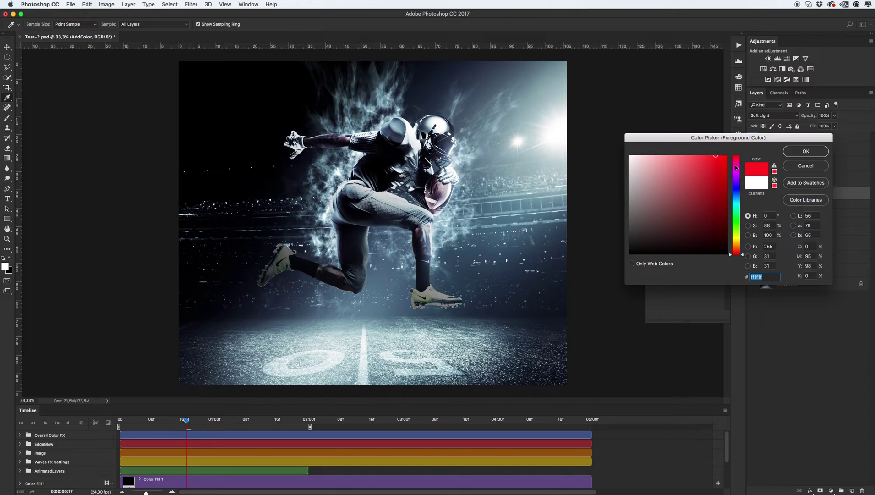
pyautogui.click(736, 167)
pyautogui.click(803, 152)
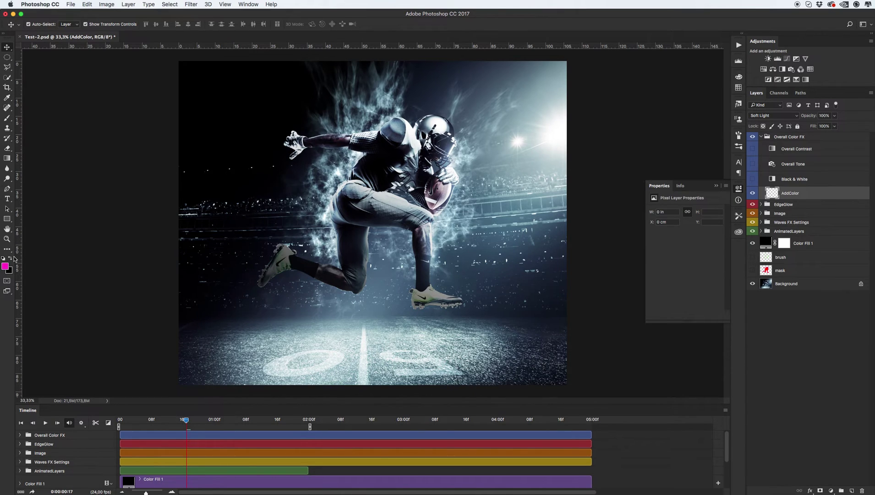
pyautogui.press('b')
pyautogui.rightClick(347, 192)
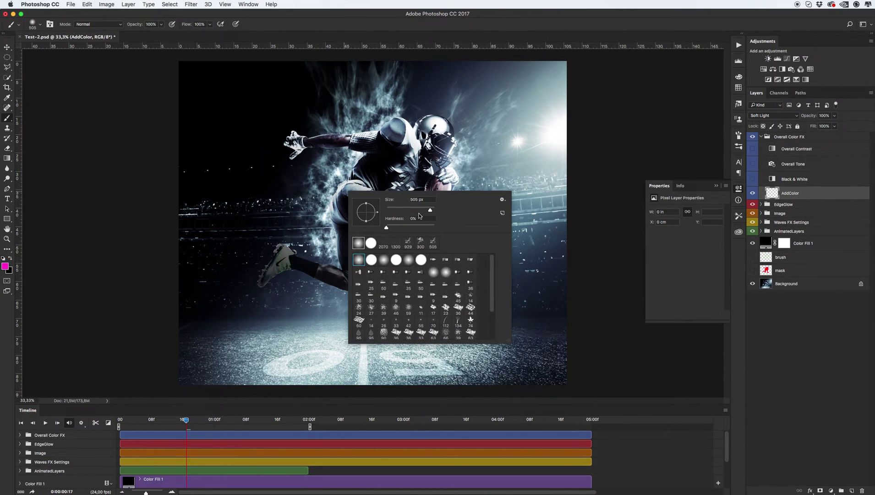
pyautogui.moveTo(430, 210); pyautogui.dragTo(432, 212)
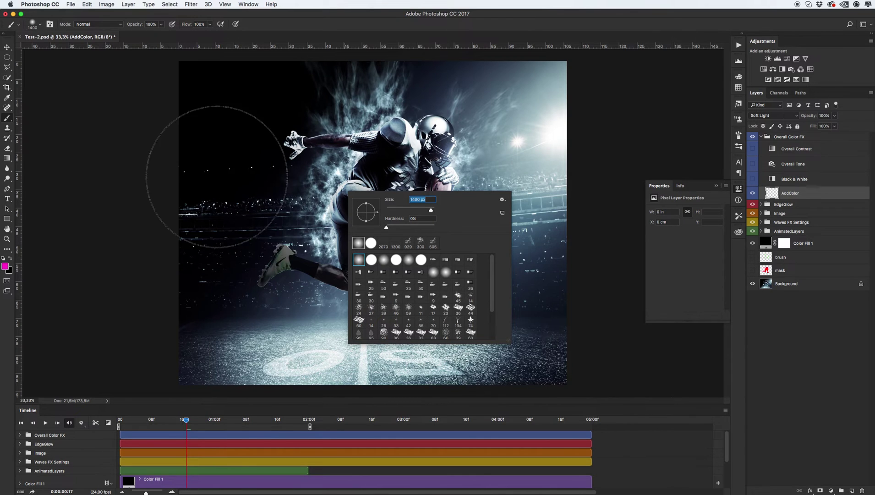
pyautogui.click(535, 90)
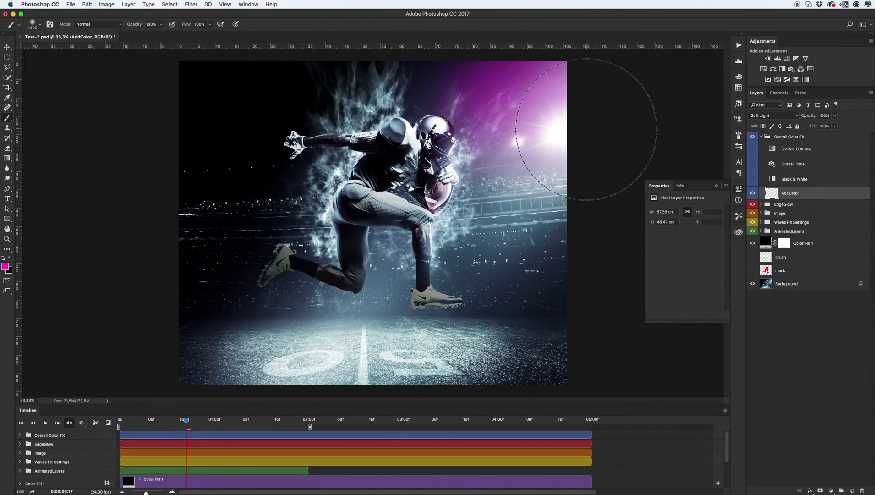
pyautogui.press('super+z')
pyautogui.moveTo(404, 92)
pyautogui.mouseDown()
pyautogui.moveTo(493, 101)
pyautogui.moveTo(540, 143)
pyautogui.moveTo(554, 174)
pyautogui.moveTo(614, 161)
pyautogui.moveTo(620, 121)
pyautogui.moveTo(568, 90)
pyautogui.moveTo(363, 95)
pyautogui.moveTo(455, 87)
pyautogui.moveTo(557, 128)
pyautogui.mouseUp()
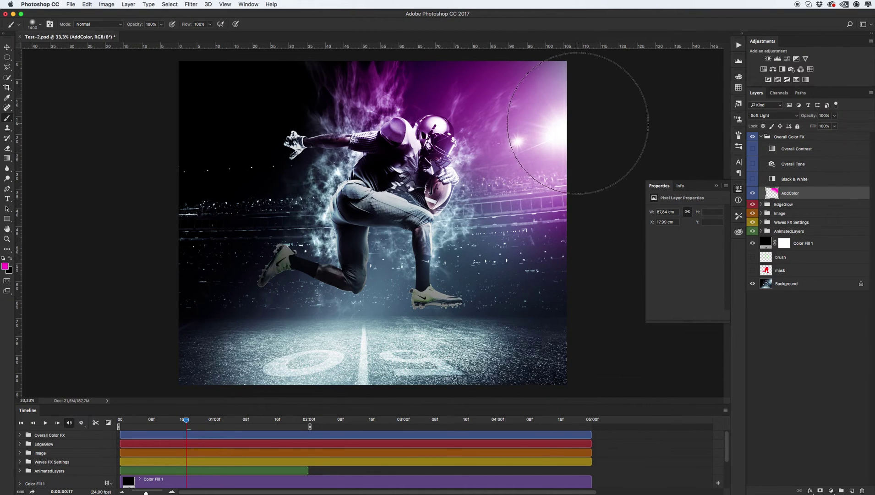
# Paint cyan over the player on the AddColor layer
pyautogui.click(5, 266)
pyautogui.moveTo(742, 182); pyautogui.dragTo(741, 204)
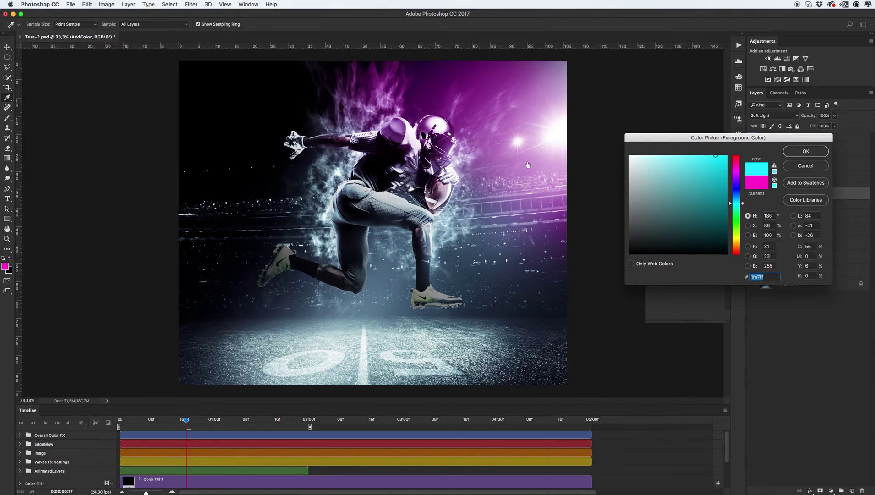
pyautogui.click(806, 151)
pyautogui.moveTo(339, 66)
pyautogui.mouseDown()
pyautogui.moveTo(463, 183)
pyautogui.moveTo(407, 171)
pyautogui.mouseUp()
pyautogui.press('super+z')
pyautogui.moveTo(381, 137); pyautogui.dragTo(440, 202)
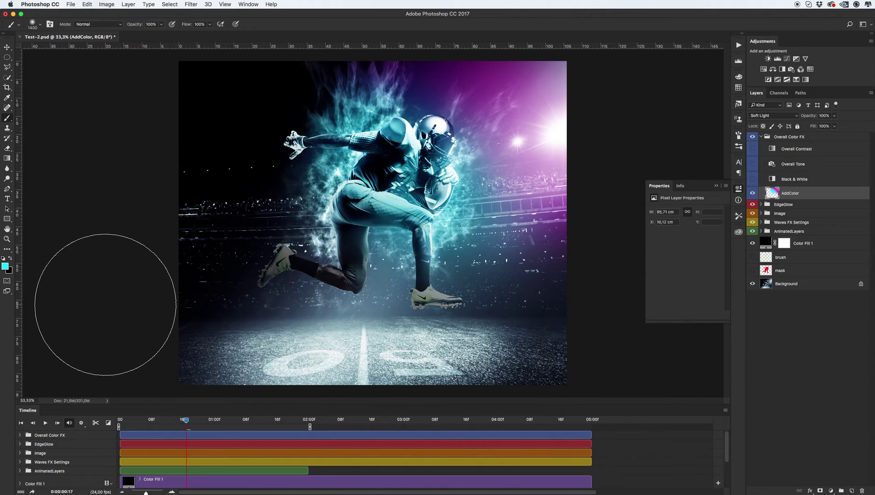
# Paint orange (#F2650F) over the player's left side, the ground and the left edge
pyautogui.click(6, 266)
pyautogui.moveTo(736, 202); pyautogui.dragTo(735, 248)
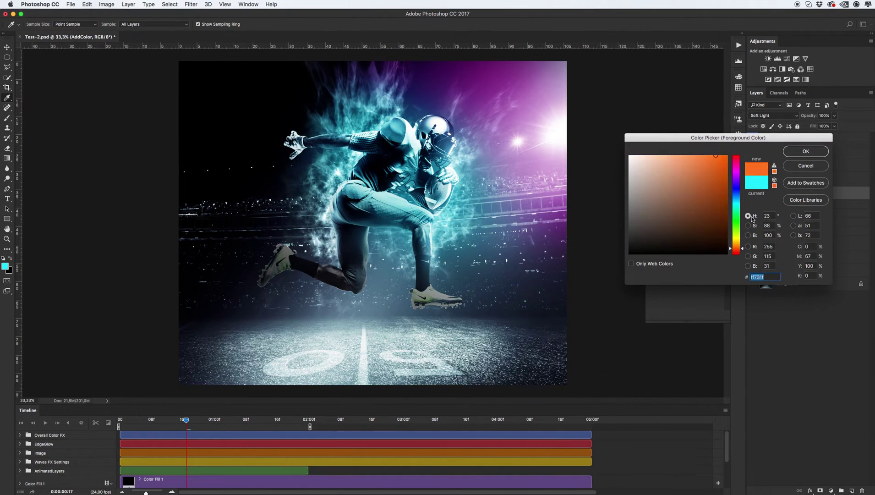
pyautogui.click(806, 151)
pyautogui.moveTo(216, 98)
pyautogui.mouseDown()
pyautogui.moveTo(275, 266)
pyautogui.moveTo(353, 339)
pyautogui.mouseUp()
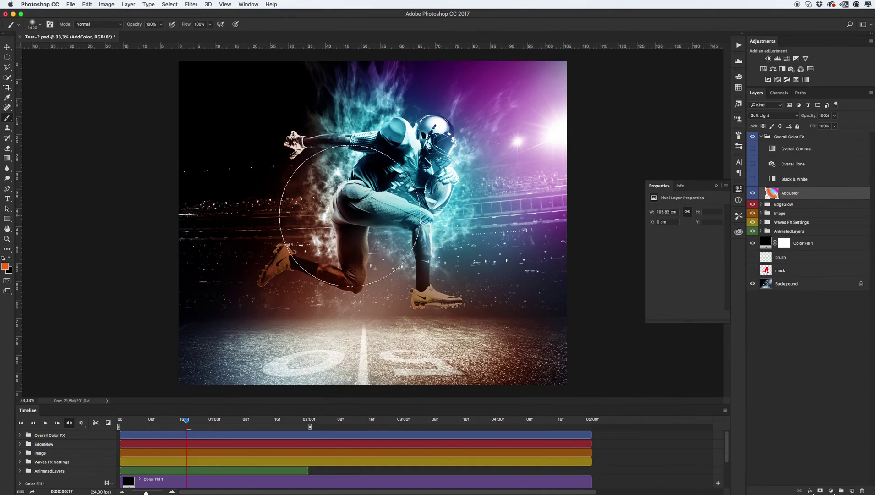
pyautogui.click(227, 189)
pyautogui.press('v')
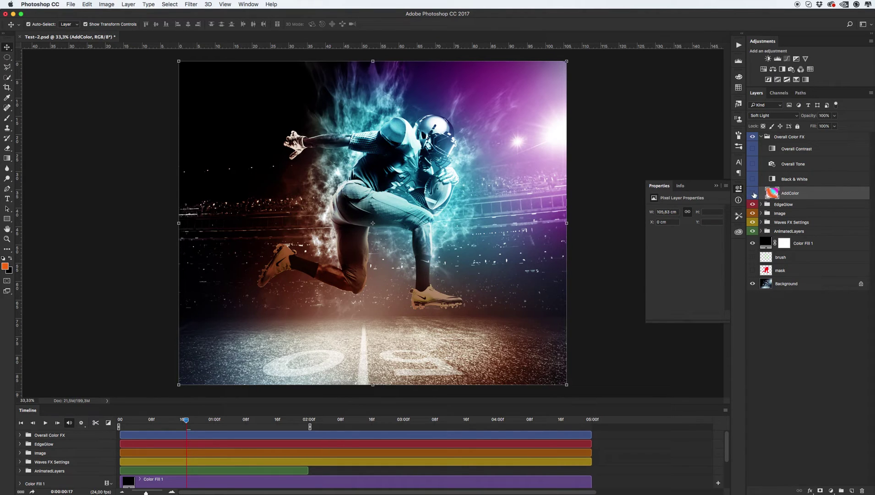
# Hide AddColor, select the Overall Color FX group, and jump the timeline to frame 0
pyautogui.click(753, 193)
pyautogui.click(763, 137)
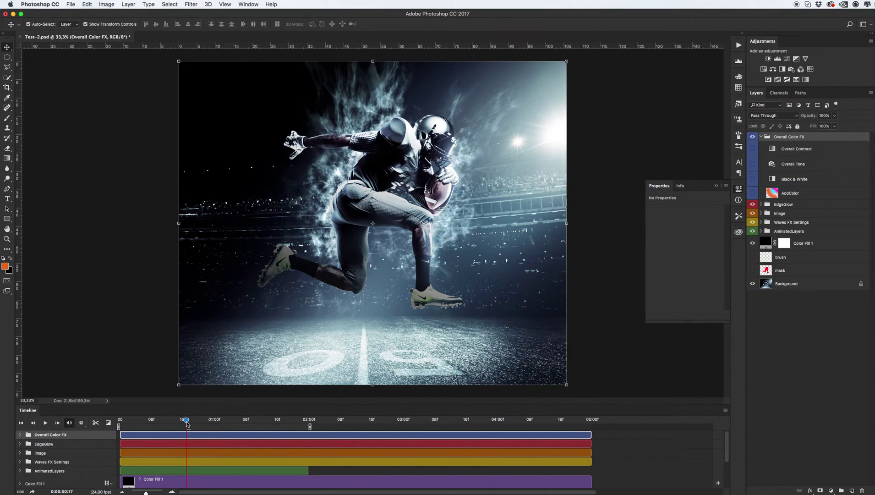
pyautogui.click(119, 420)
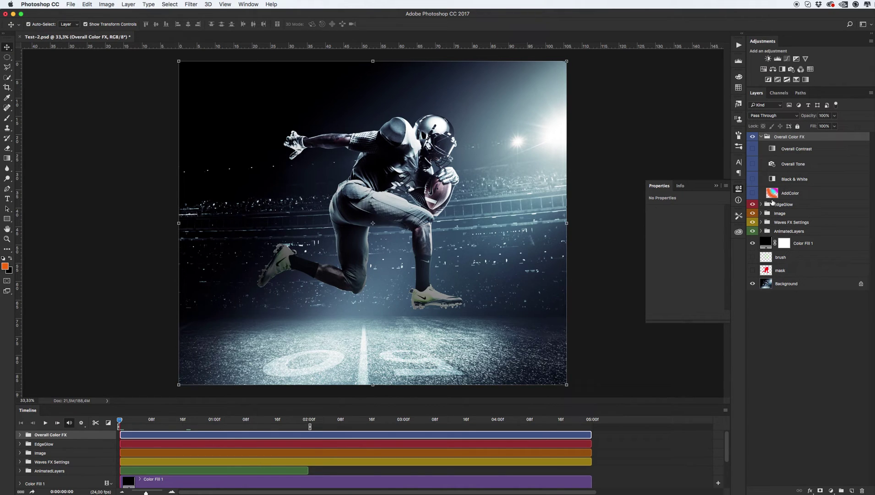
# Create Layer 6, move it above Overall Color FX, then add Layer 7 above it
pyautogui.click(852, 490)
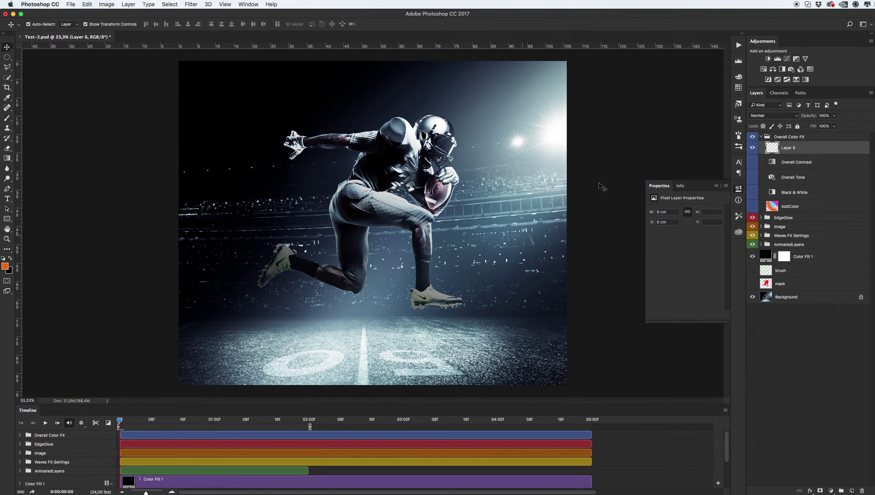
pyautogui.moveTo(776, 148); pyautogui.dragTo(765, 134)
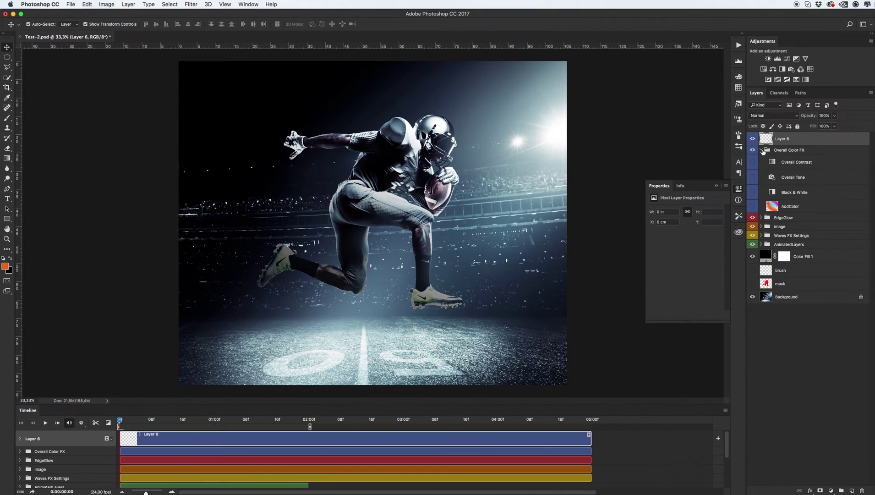
pyautogui.click(762, 150)
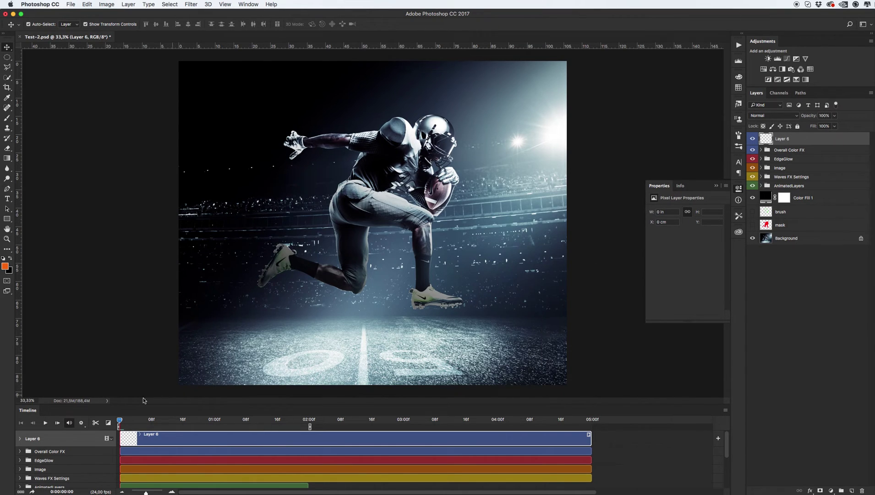
pyautogui.click(852, 491)
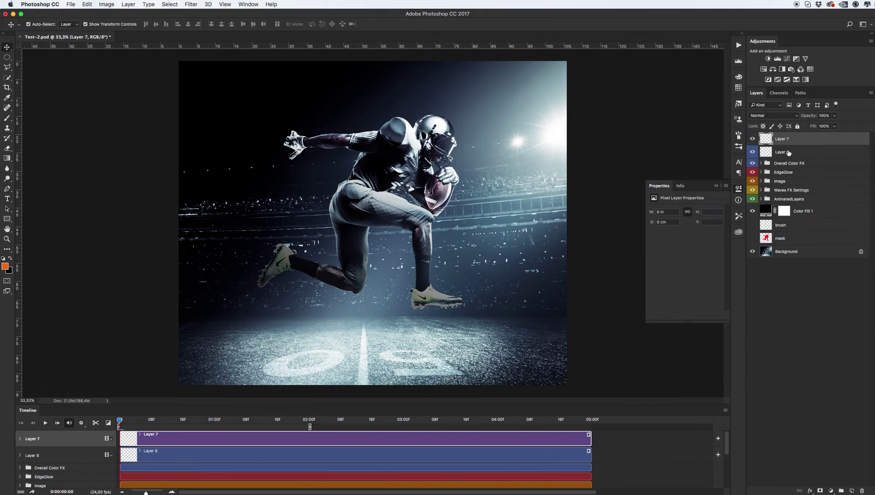
# Add a type layer reading 'test' in the middle of the image
pyautogui.press('t')
pyautogui.click(456, 222)
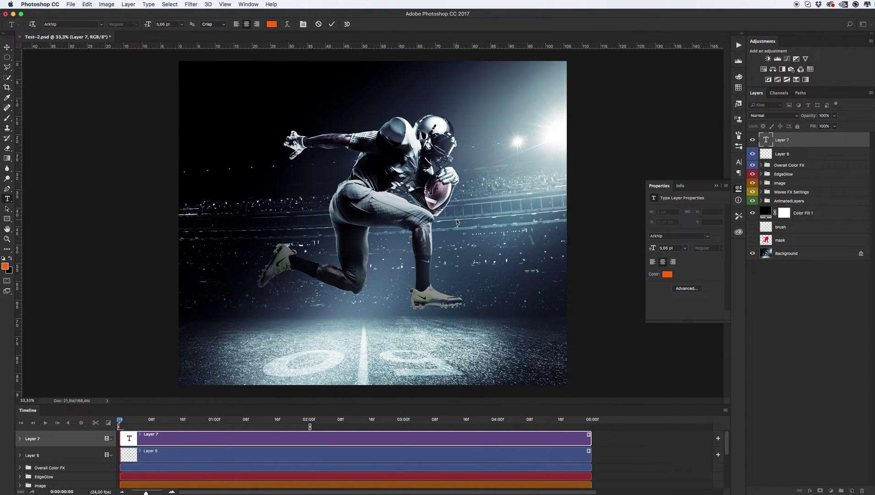
pyautogui.write('test')
pyautogui.hotkey('ctrl', 'Return')
pyautogui.press('v')
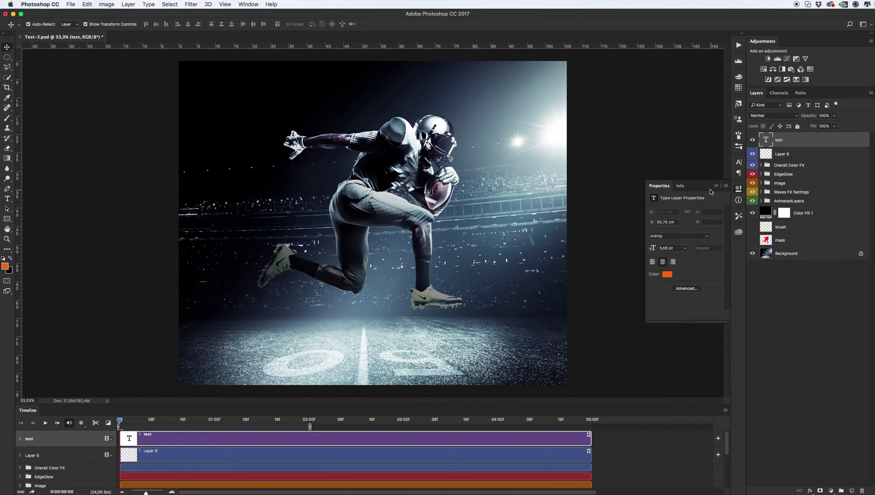
# Set the text to 72 pt, then scale it up greatly and reposition it
pyautogui.click(737, 162)
pyautogui.click(681, 183)
pyautogui.click(668, 278)
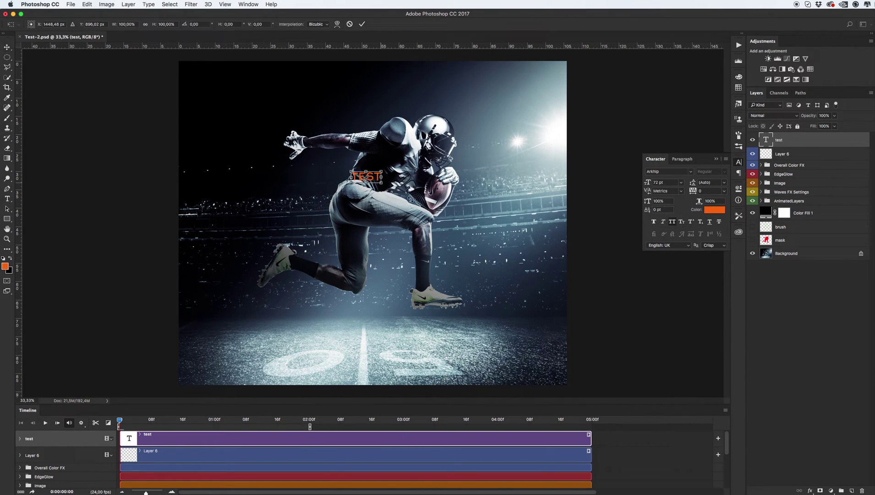
pyautogui.moveTo(380, 182); pyautogui.dragTo(444, 210)
pyautogui.moveTo(419, 176); pyautogui.dragTo(436, 202)
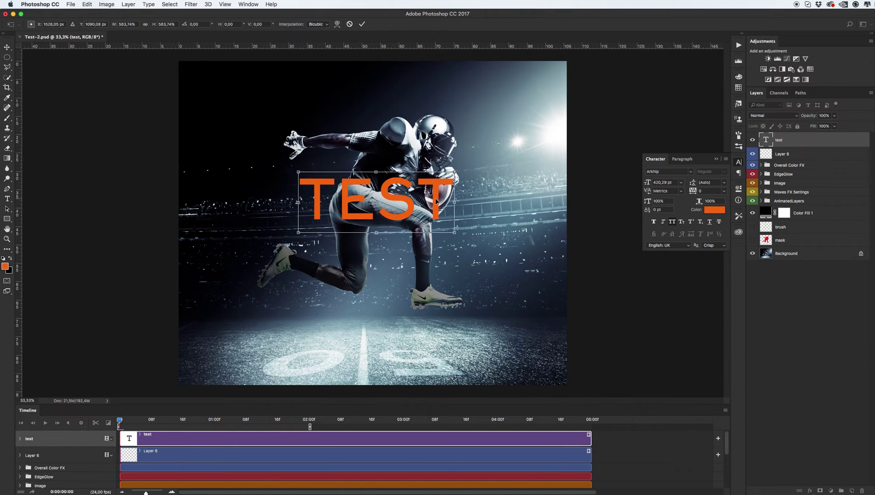
pyautogui.press('Return')
# Colour the TEST text white, sampled from the helmet, and nudge it slightly right
pyautogui.click(718, 209)
pyautogui.click(434, 127)
pyautogui.press('Return')
pyautogui.moveTo(434, 185); pyautogui.dragTo(441, 185)
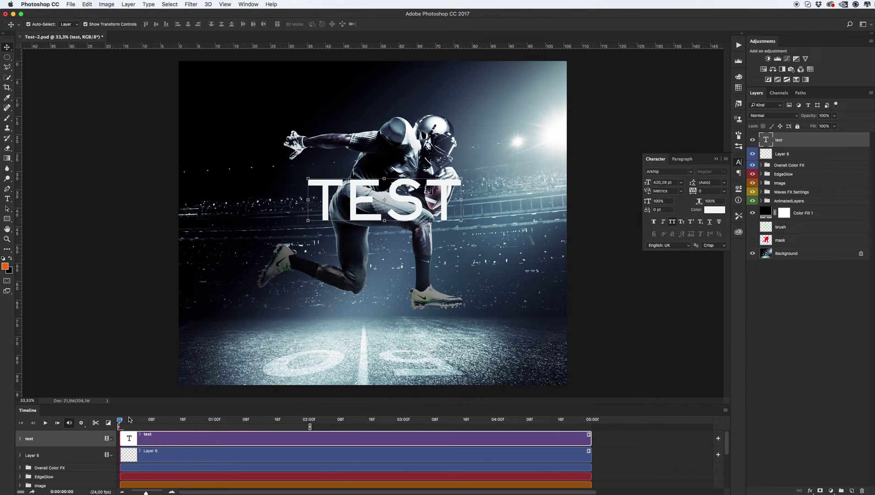
# Move the playhead to frame 1, then frame 7, and select Layer 6 with test
pyautogui.moveTo(120, 420)
pyautogui.mouseDown()
pyautogui.moveTo(302, 430)
pyautogui.moveTo(135, 425)
pyautogui.mouseUp()
pyautogui.click(147, 429)
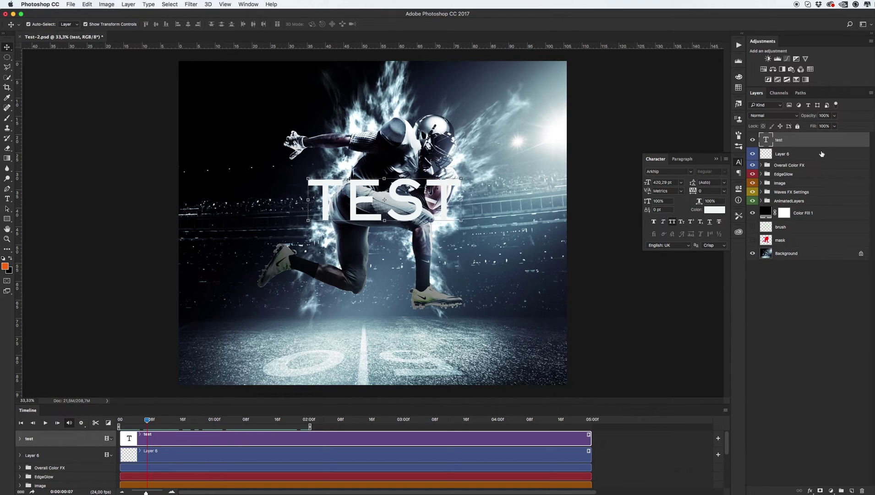
pyautogui.keyDown('shift'); pyautogui.click(800, 154); pyautogui.keyUp('shift')
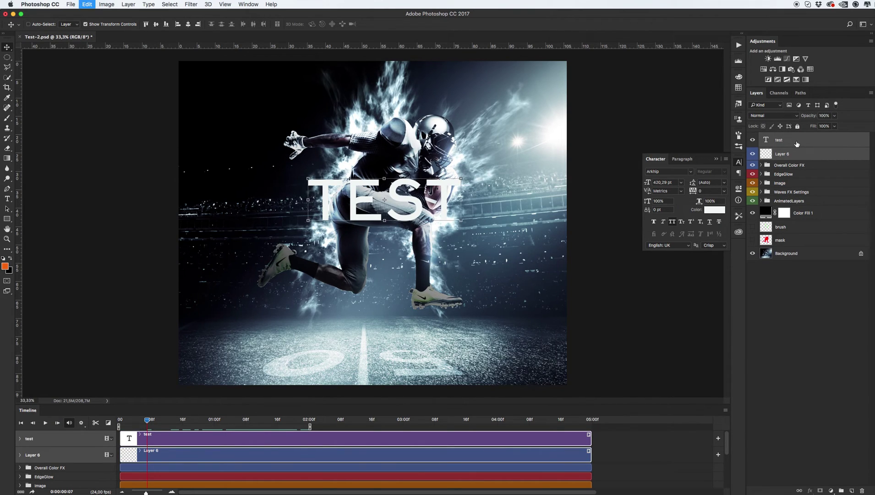
# Delete the test and Layer 6 layers together
pyautogui.click(794, 154)
pyautogui.keyDown('shift'); pyautogui.click(784, 140); pyautogui.keyUp('shift')
pyautogui.moveTo(771, 154); pyautogui.dragTo(862, 491)
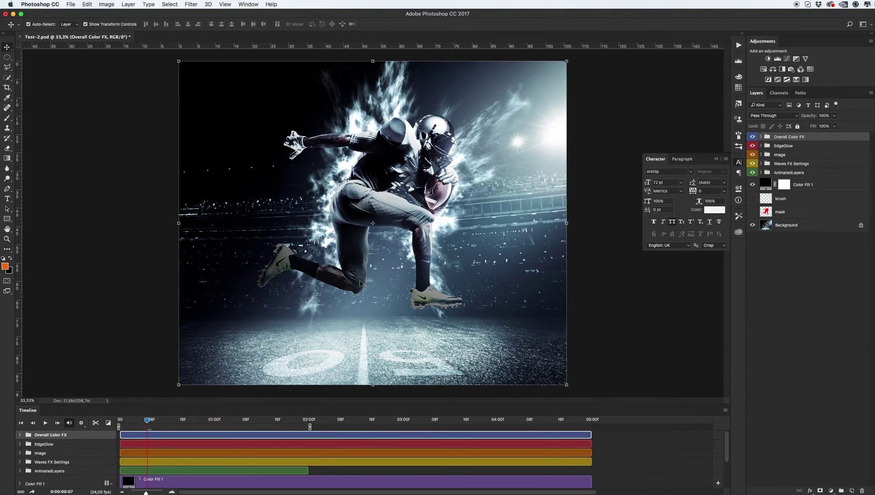
# At frame 14, add a new 'TEST' text layer at the canvas centre
pyautogui.click(173, 424)
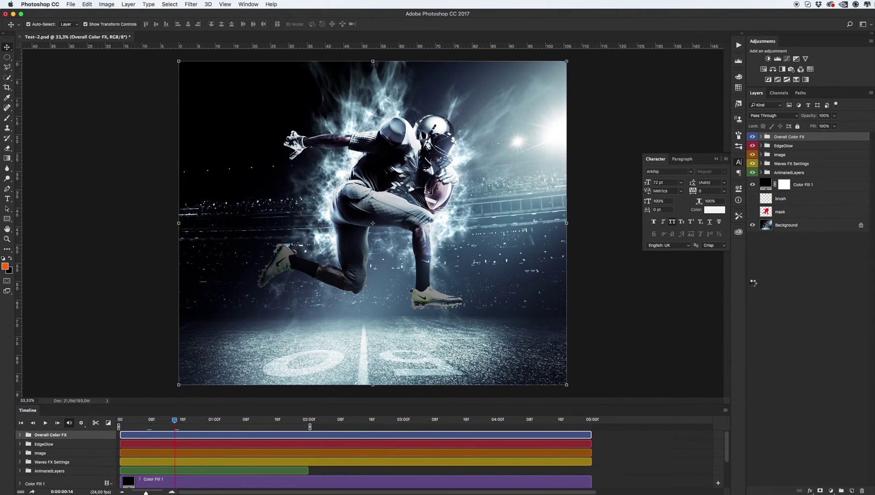
pyautogui.press('t')
pyautogui.click(373, 226)
pyautogui.write('TEST')
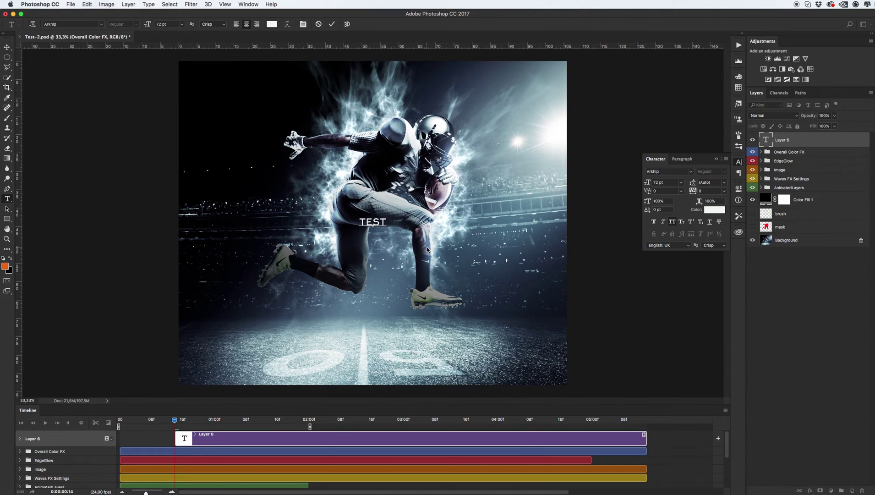
pyautogui.hotkey('ctrl', 'Return')
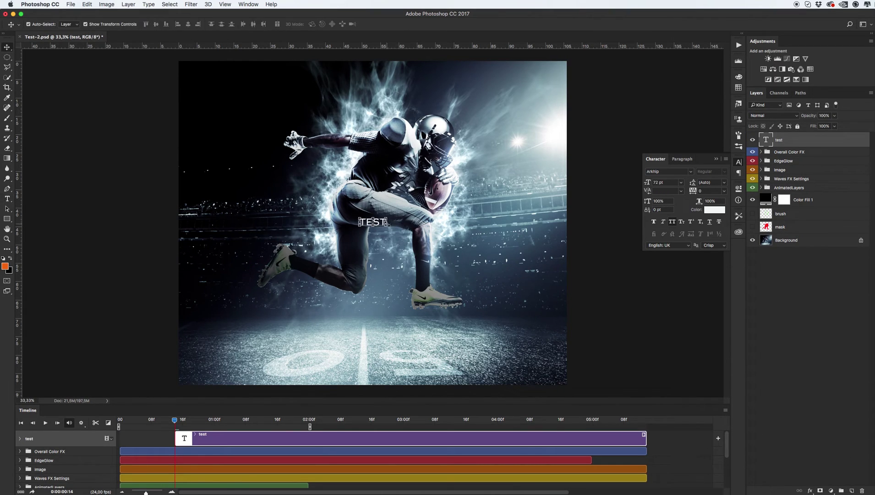
# Scale the TEST text up to about 340% and play the timeline
pyautogui.hotkey('ctrl', 't')
pyautogui.moveTo(386, 228); pyautogui.dragTo(400, 201)
pyautogui.press('Return')
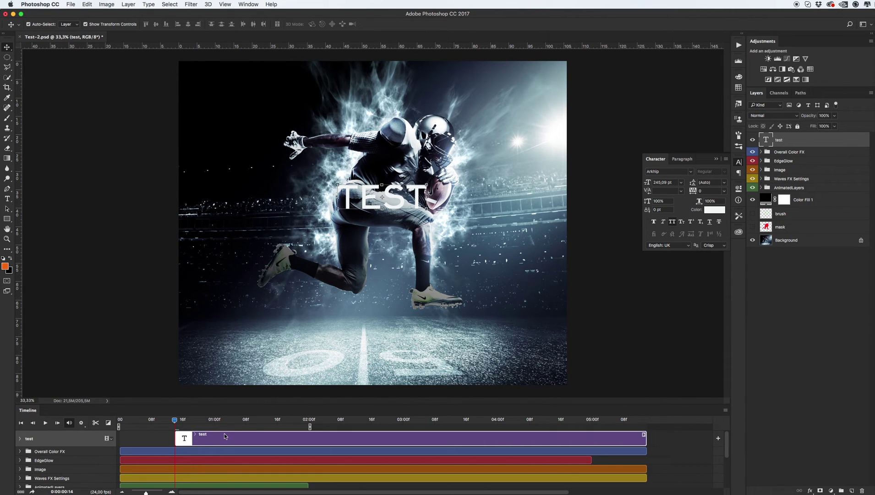
pyautogui.click(45, 422)
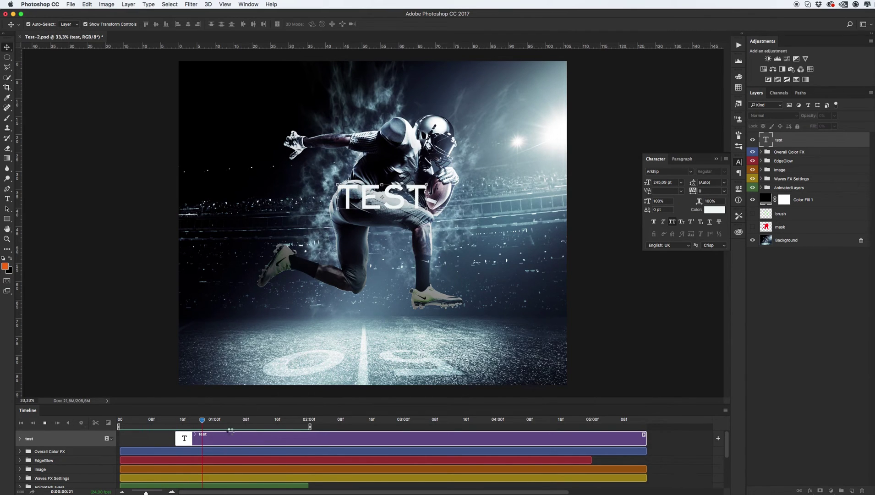
# Stop playback, move the test clip to frame 0, and delete the test layer
pyautogui.press('space')
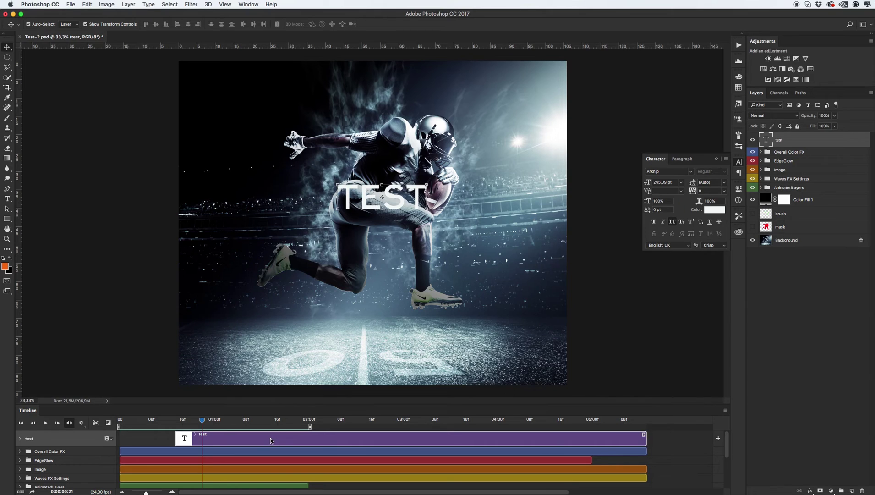
pyautogui.moveTo(270, 441); pyautogui.dragTo(220, 439)
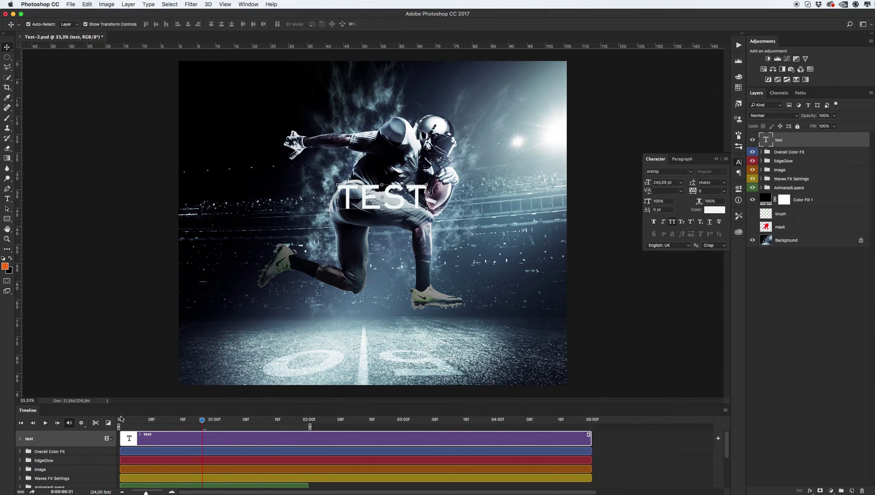
pyautogui.click(120, 418)
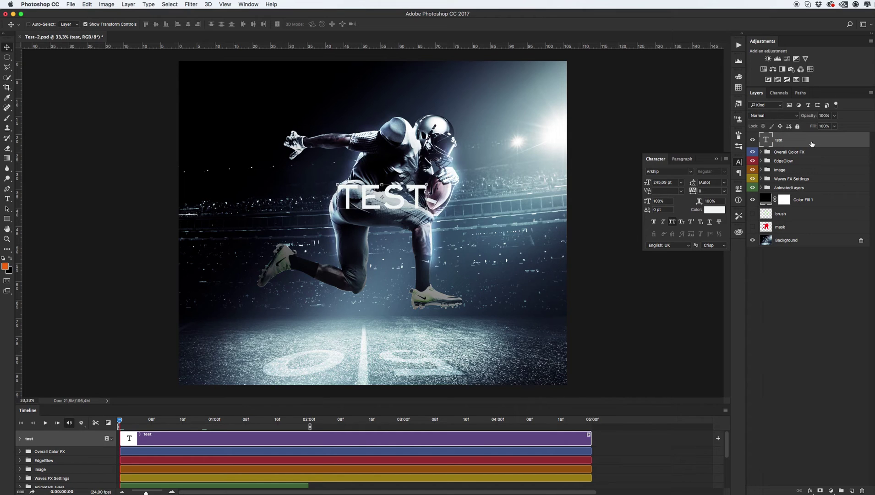
pyautogui.moveTo(813, 144); pyautogui.dragTo(862, 490)
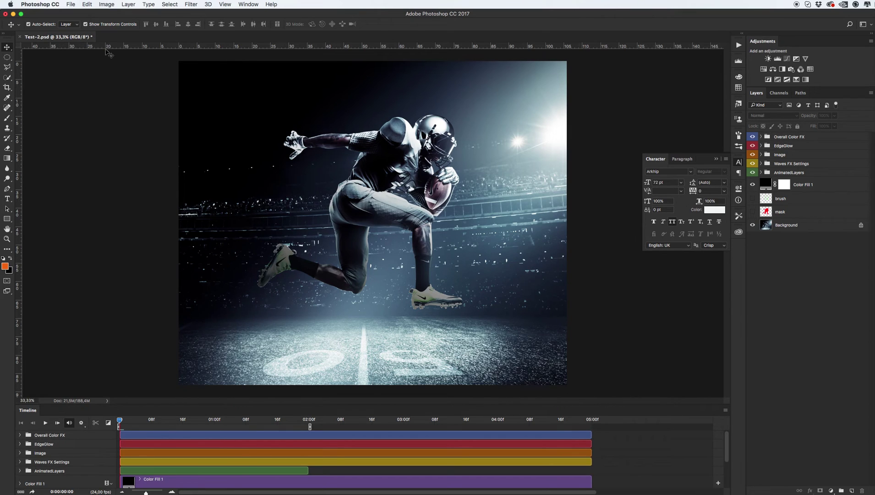
# Open File > Export > Save for Web (Legacy), showing a 256-colour GIF at 3000 × 2500 px
pyautogui.click(71, 4)
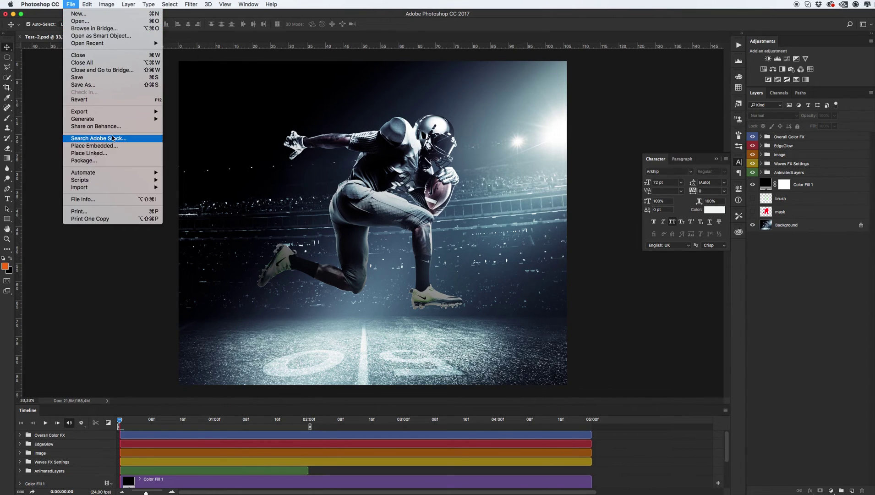
pyautogui.moveTo(105, 113)
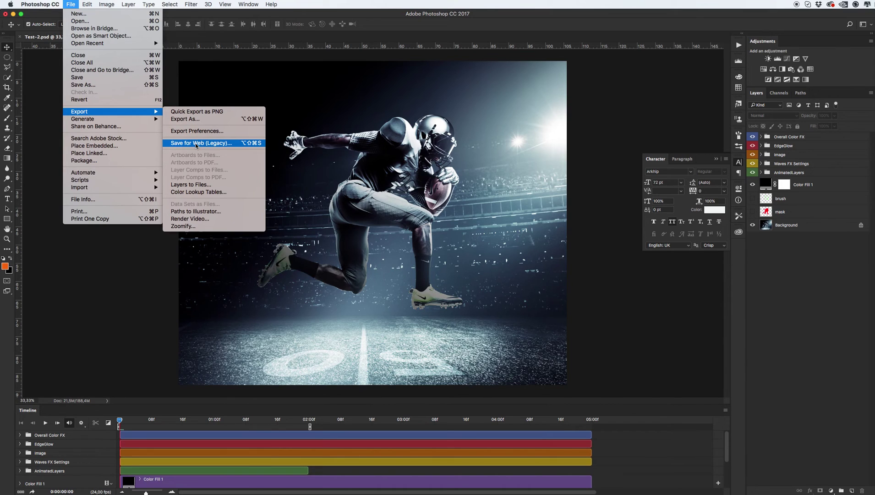
pyautogui.click(196, 143)
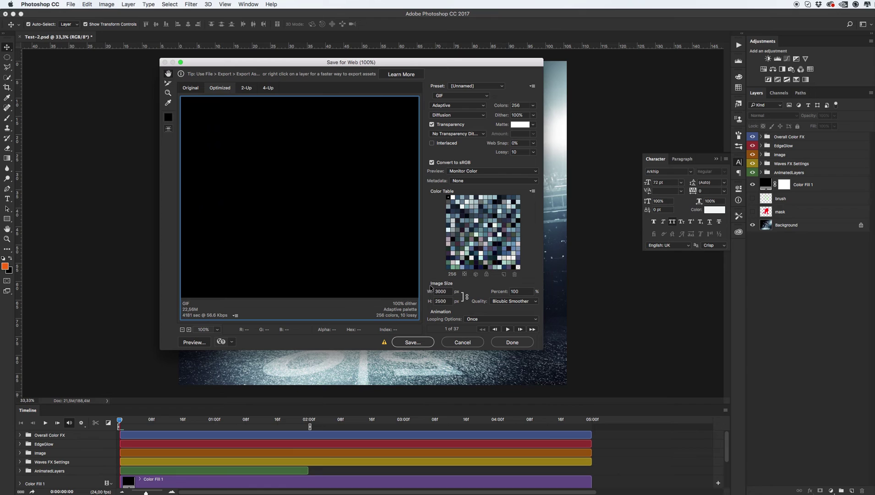
# Enter 640 as the export width, giving a 640 × 533 px GIF
pyautogui.doubleClick(441, 291)
pyautogui.write('640')
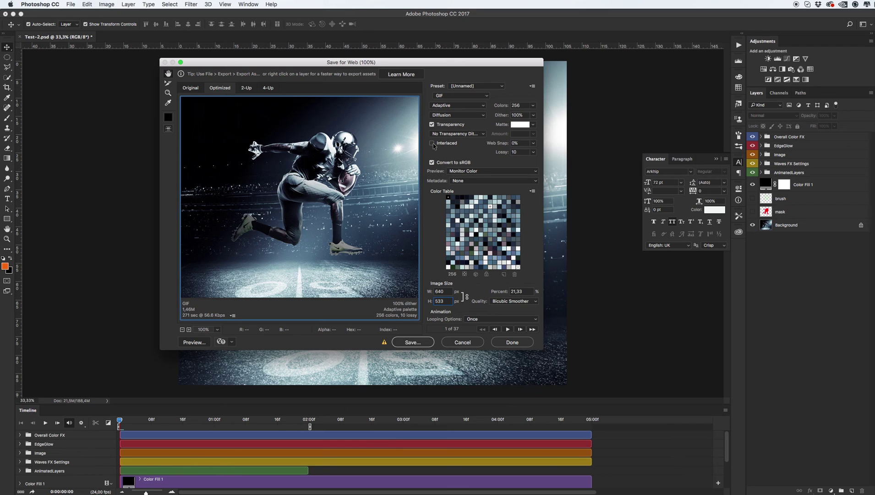
# Set Looping Options to Forever and turn on Interlaced for the GIF
pyautogui.click(472, 319)
pyautogui.click(472, 327)
pyautogui.click(432, 143)
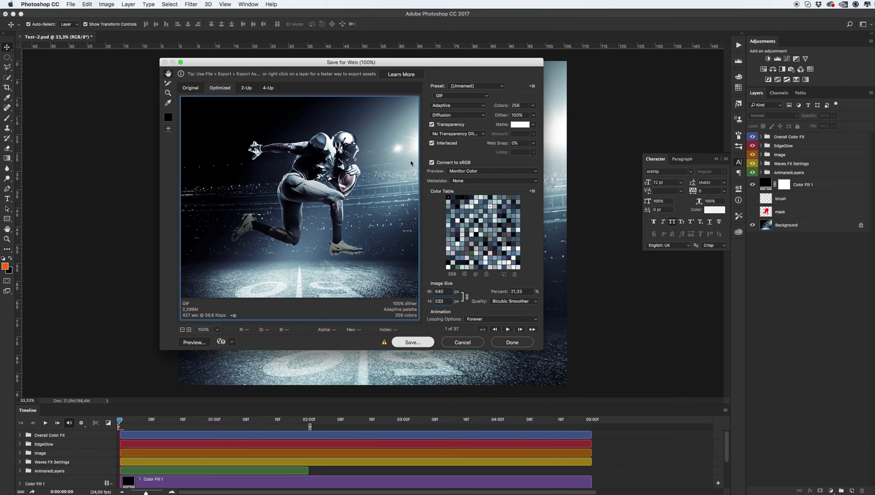
# Save the GIF as Test-2.gif, then preview it with Quick Look in Finder's Base folder
pyautogui.click(413, 342)
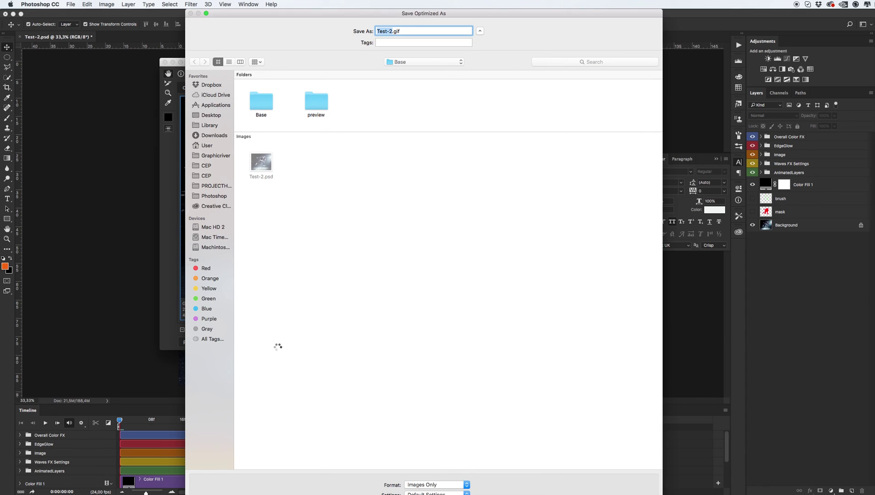
pyautogui.press('Return')
pyautogui.press('super+Tab')
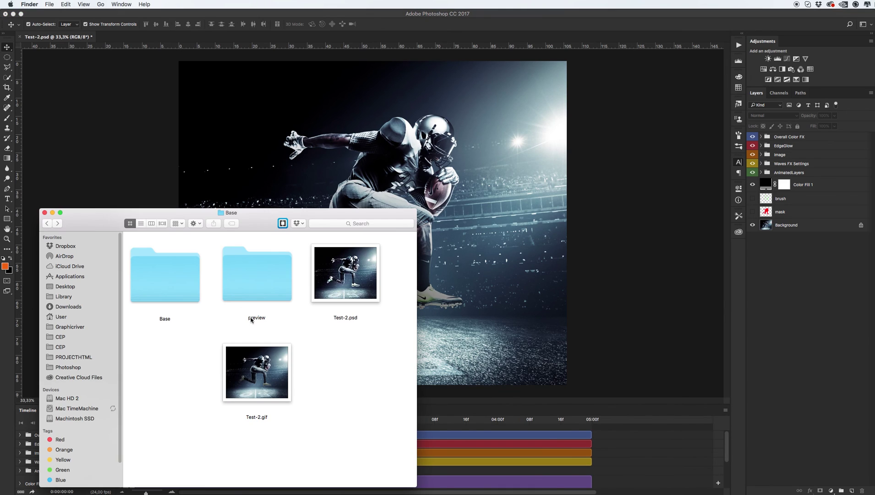
pyautogui.click(274, 379)
pyautogui.press('space')
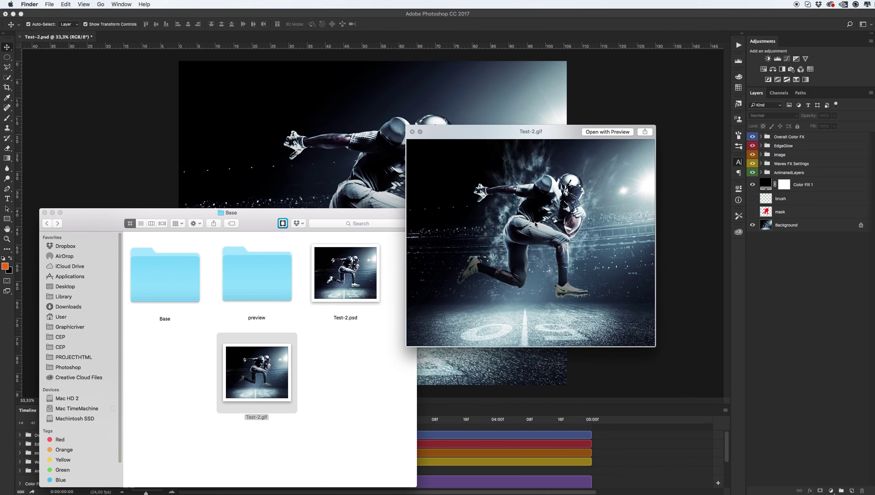
pyautogui.press('space')
# Back in Photoshop, open File > Export > Render Video and move the dialog up-left
pyautogui.click(571, 205)
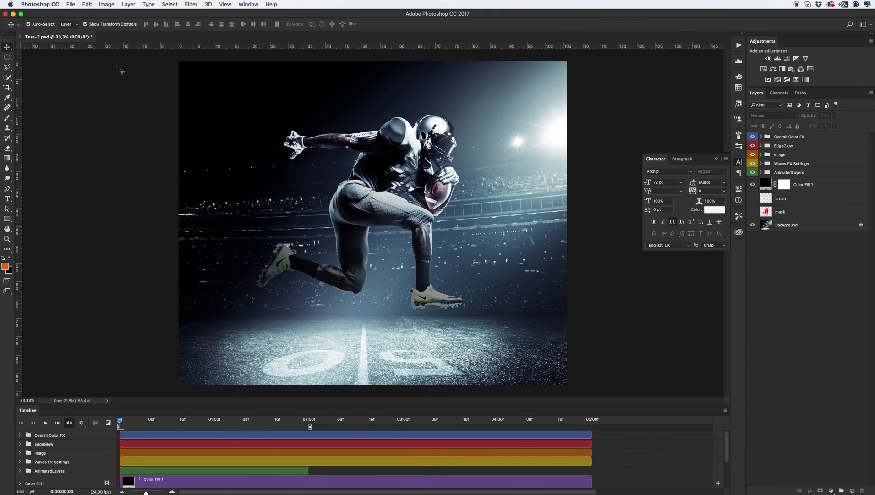
pyautogui.click(72, 5)
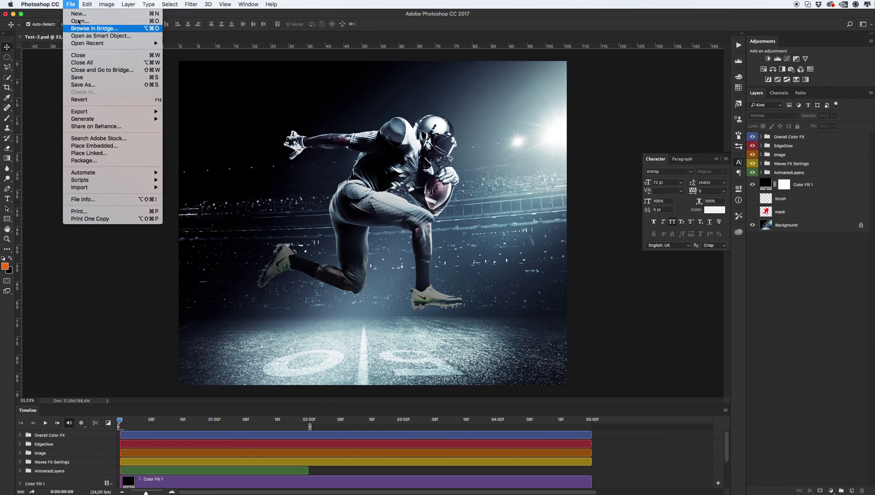
pyautogui.moveTo(108, 112)
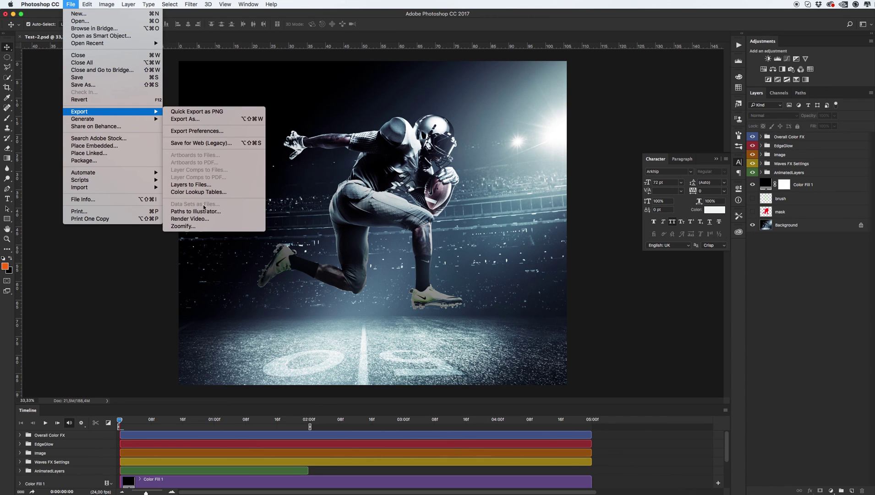
pyautogui.click(193, 220)
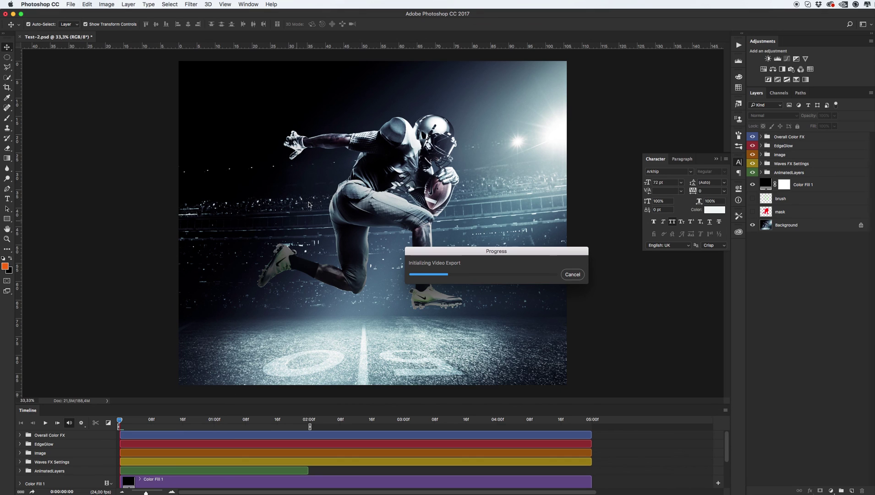
pyautogui.moveTo(489, 169); pyautogui.dragTo(426, 136)
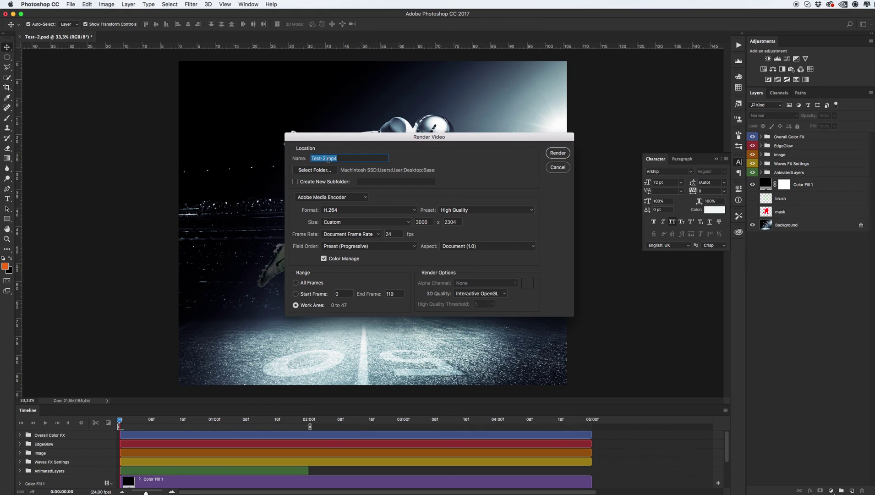
# Switch the renderer to Photoshop Image Sequence, keeping JPEG as the format
pyautogui.click(364, 198)
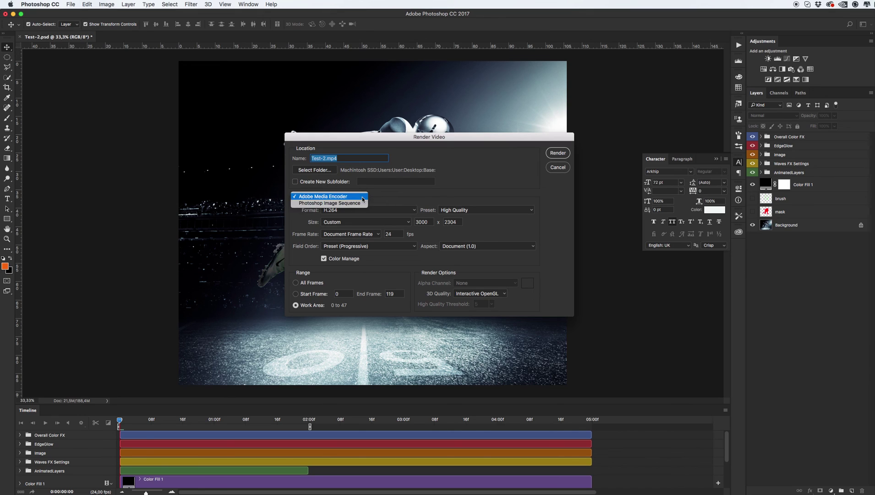
pyautogui.click(320, 203)
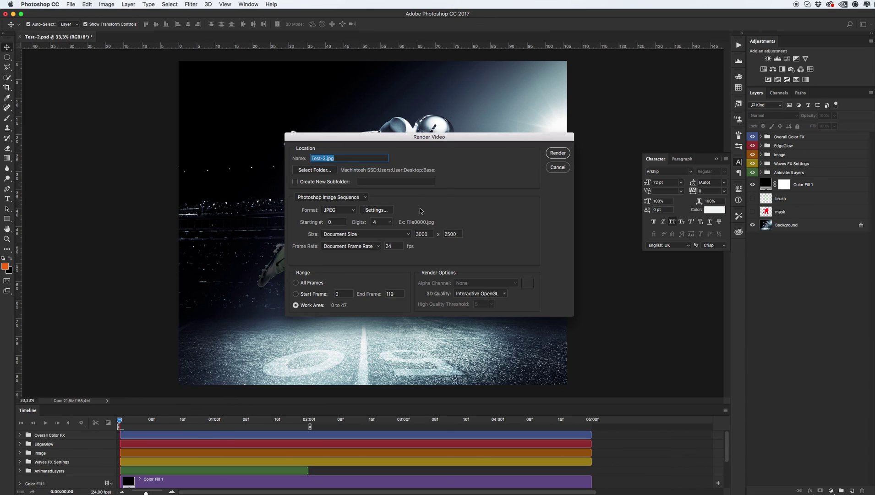
pyautogui.click(353, 210)
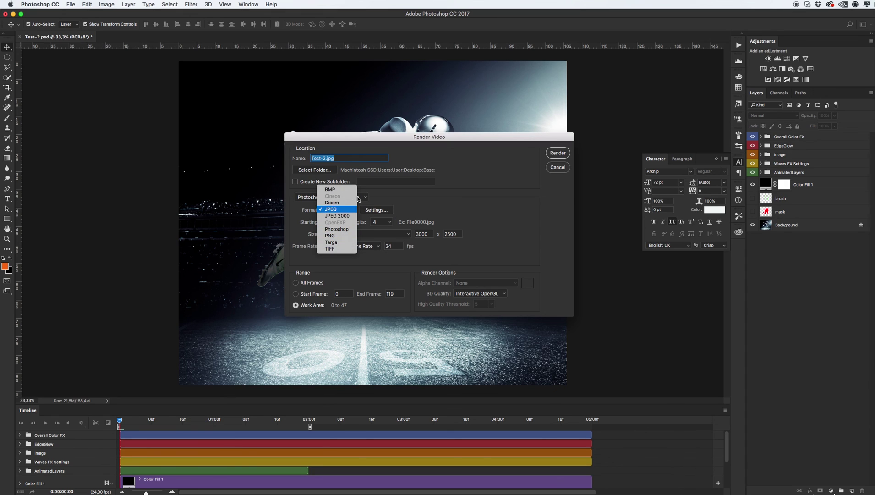
pyautogui.click(397, 198)
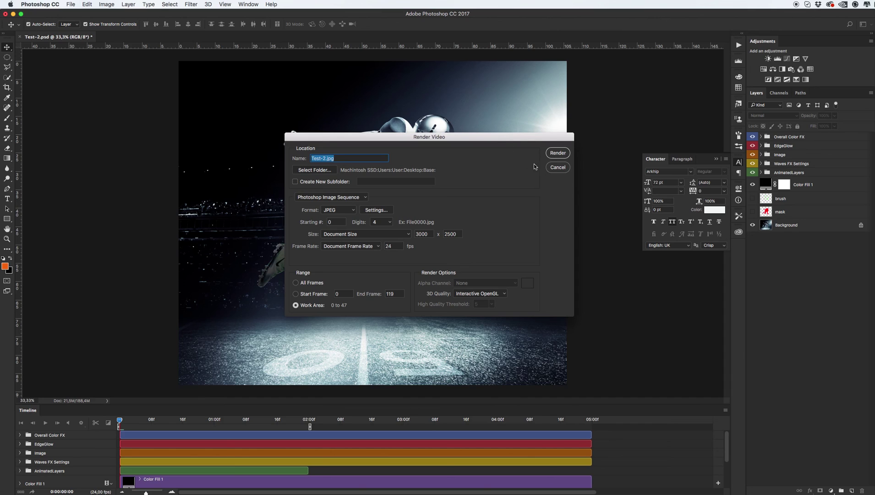
# Cancel the Render Video dialog without rendering
pyautogui.click(558, 168)
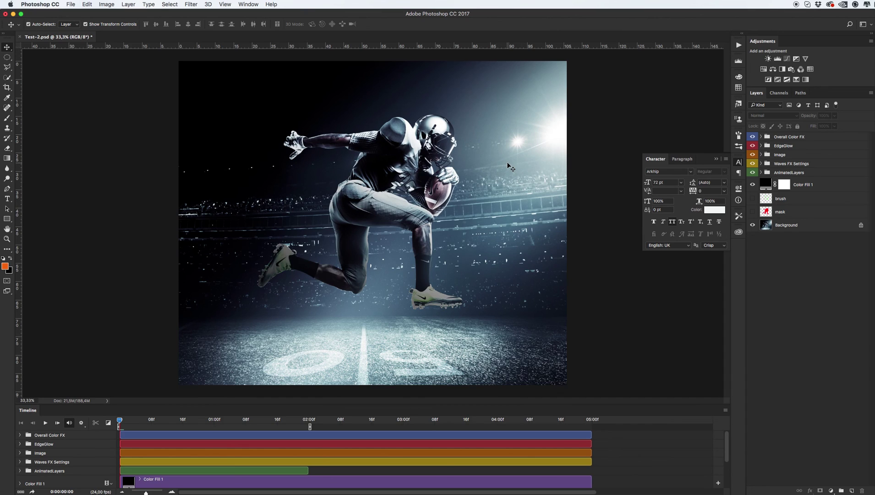